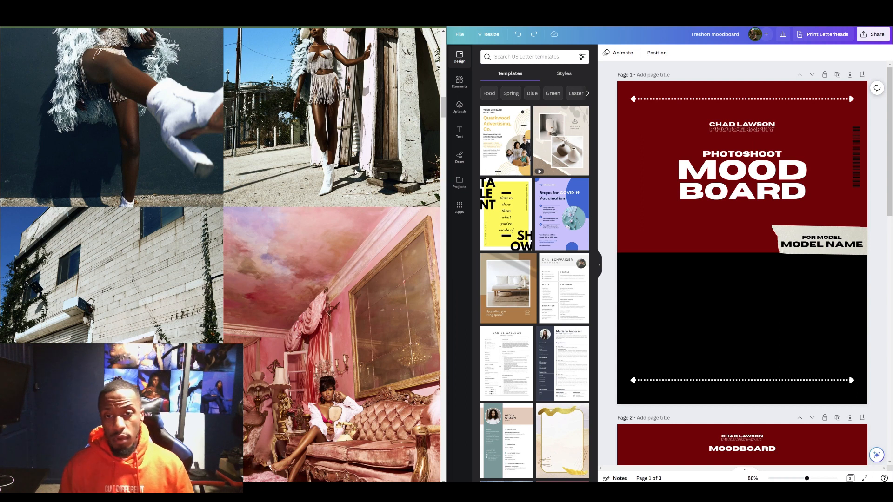
View the model's Instagram profile, examine the post with the cream jacket in the vehicle, and close it
key(ctrl+Tab)
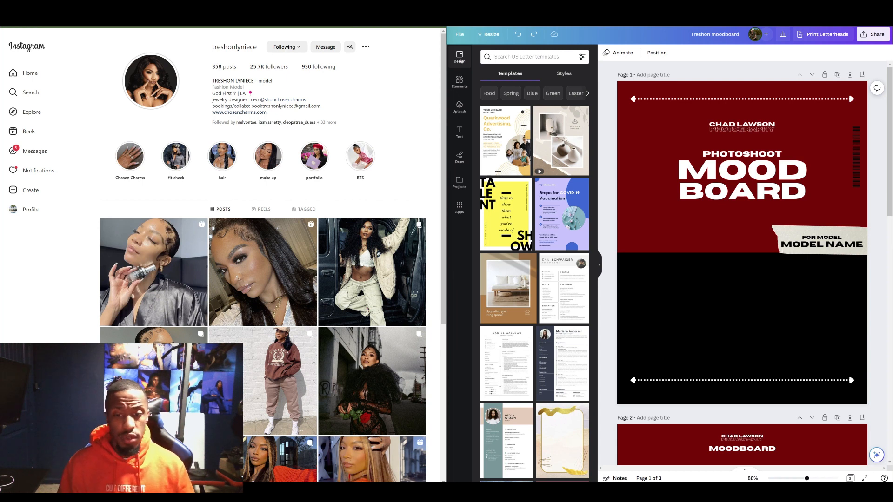
scroll(307, 299, down, 1)
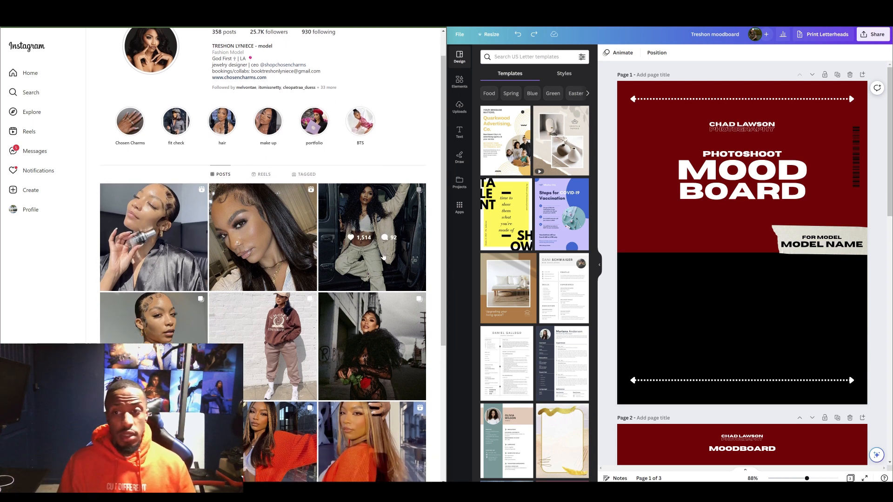
click(384, 256)
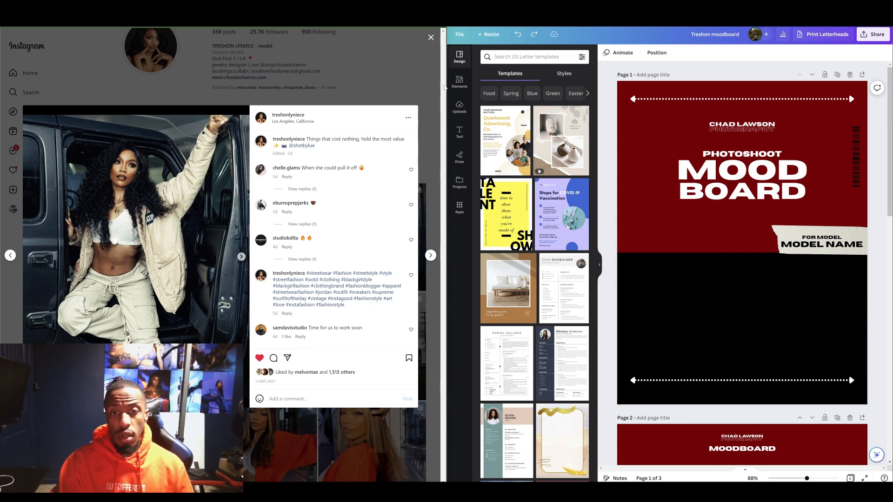
click(415, 82)
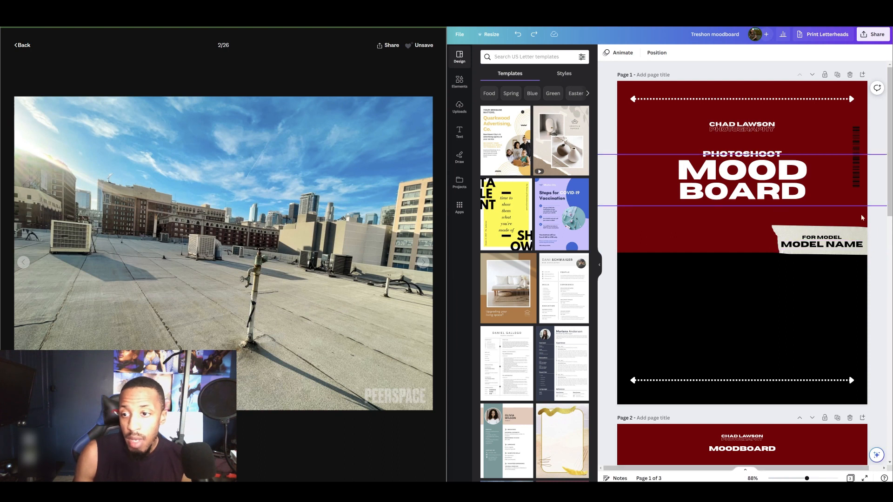
Replace the MODEL NAME placeholder on page 1 of the mood board with the model's first name
double_click(821, 246)
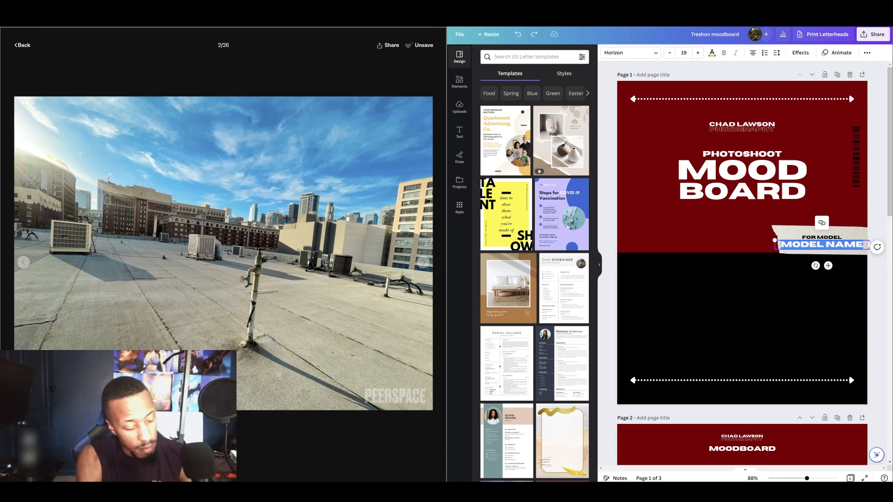
text(Treshon)
click(614, 264)
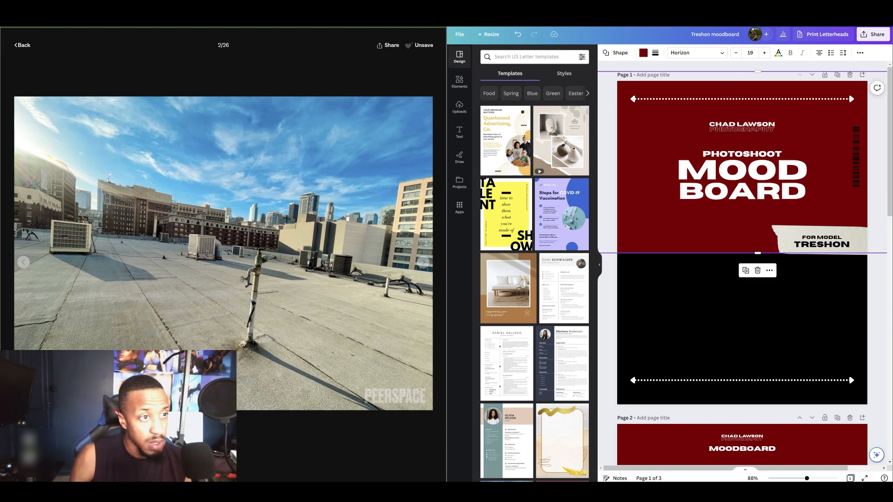
Open the dark-background hand-on-face portrait on the model's Instagram profile and copy a screen capture of it to the clipboard
click(318, 28)
scroll(380, 433, down, 3)
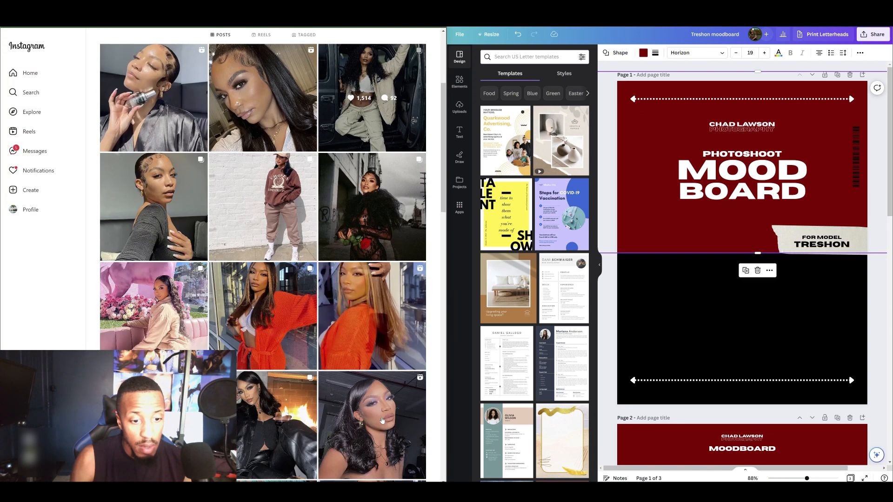
scroll(380, 420, down, 2)
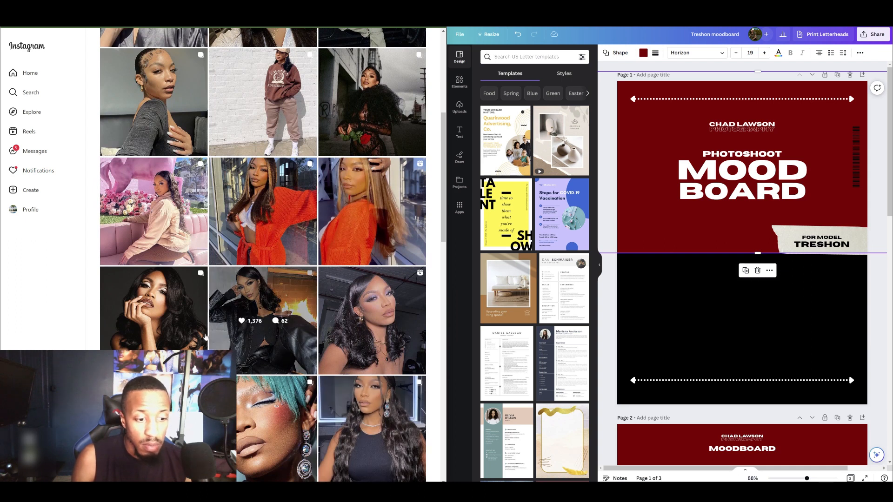
click(184, 335)
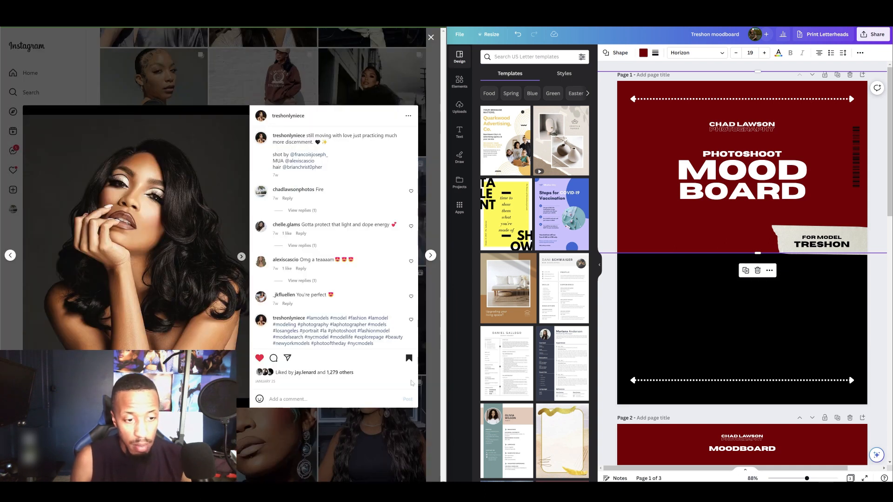
key(Print)
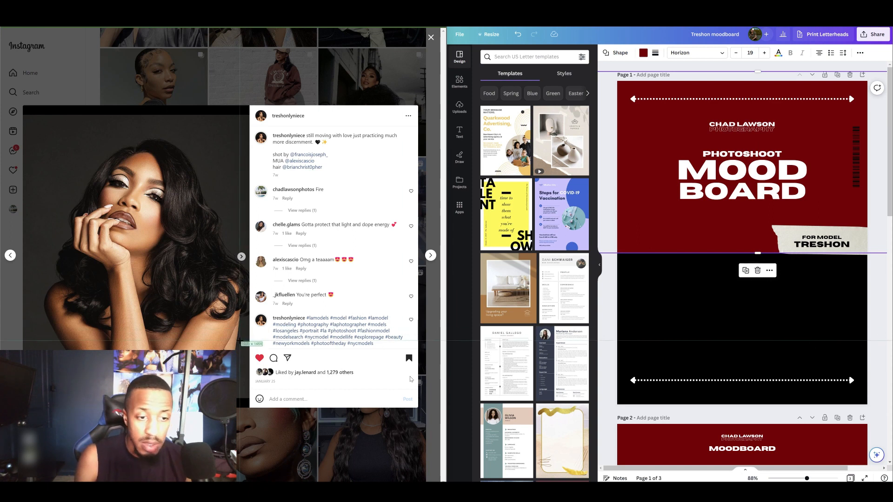
drag(247, 346, 22, 114)
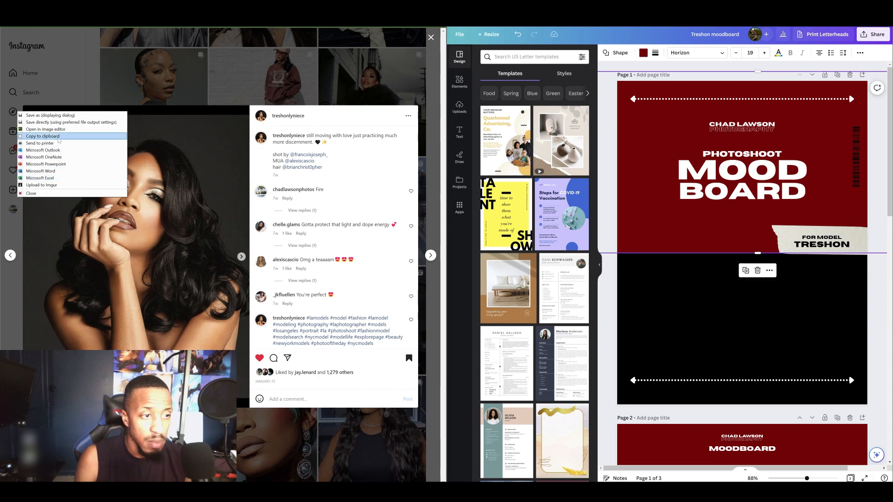
click(58, 137)
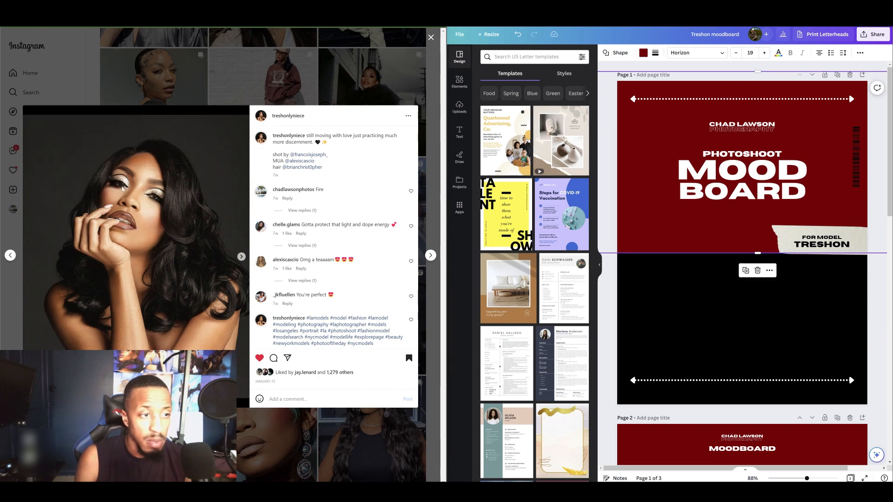
Paste the captured portrait onto page 1 of the Canva mood board, shrink it and place it over the lower-left edge of the red block
right_click(627, 244)
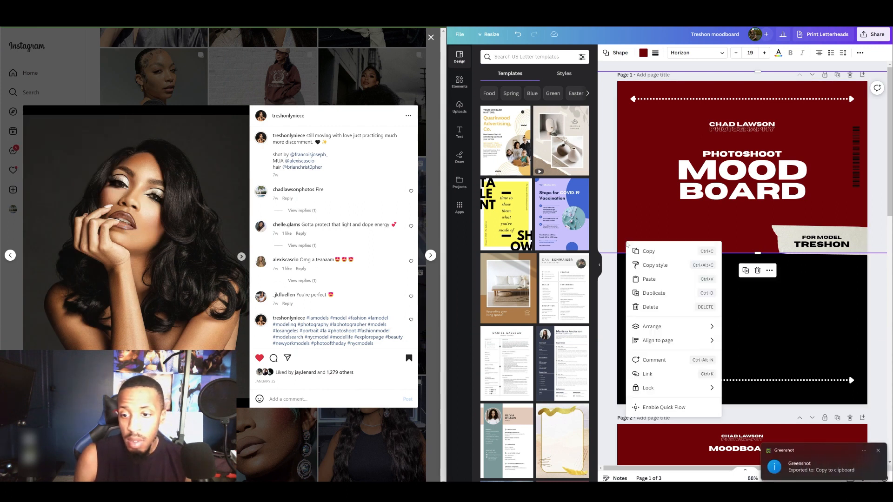
click(649, 280)
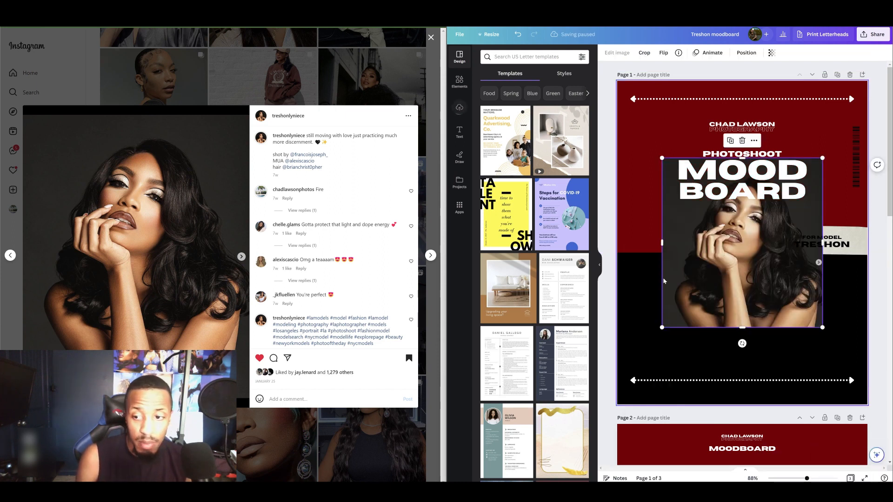
drag(742, 234, 693, 236)
drag(774, 172, 723, 226)
drag(682, 285, 695, 271)
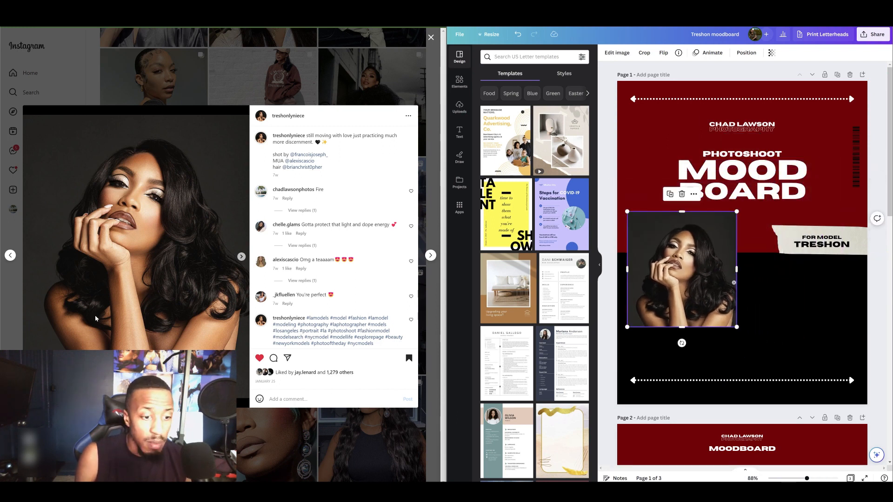
Find the model's Instagram photo with sunglasses, black cap and leopard-print outfit, and copy a screen capture of it to the clipboard
click(430, 233)
scroll(234, 230, down, 10)
click(234, 230)
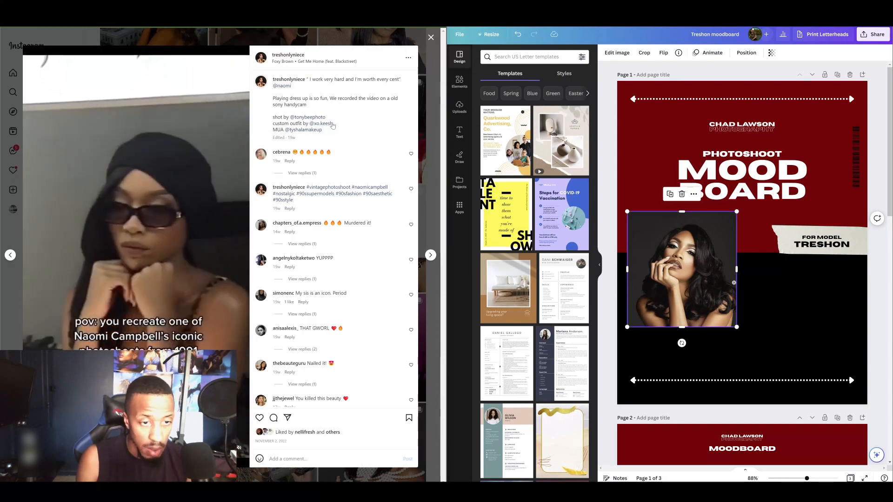
click(426, 292)
scroll(425, 291, down, 3)
key(Print)
drag(424, 289, 315, 185)
click(336, 211)
Paste the leopard-print photo onto page 1 of the mood board, shrink it and place it to the right of the portrait
right_click(790, 297)
click(813, 334)
drag(826, 211, 788, 259)
drag(773, 291, 801, 289)
click(842, 297)
Find the pearl-outfit photo further down the model's Instagram feed and copy a screen capture of it to the clipboard
scroll(263, 256, down, 1)
scroll(363, 415, down, 15)
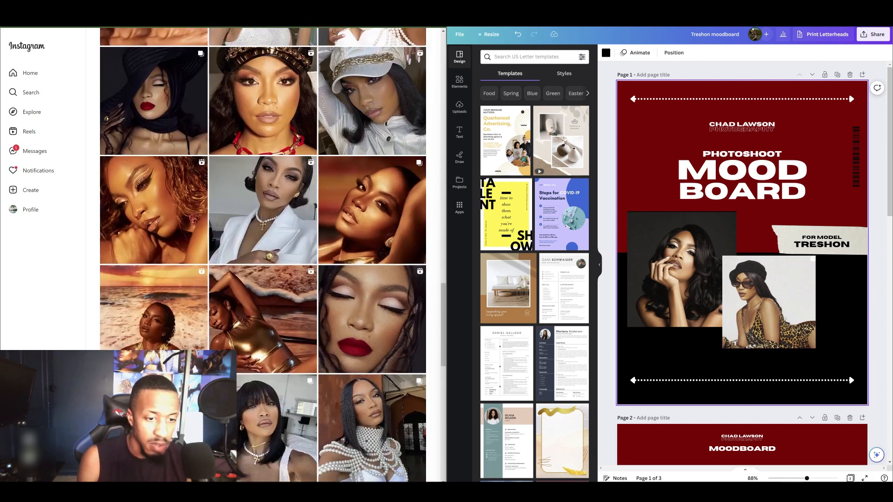
drag(319, 316, 425, 423)
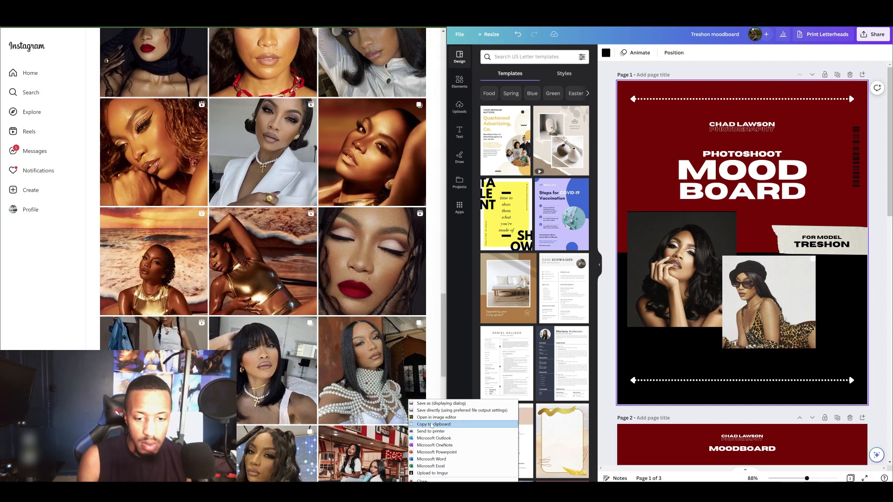
click(428, 424)
Paste the pearl-outfit photo, resize it and overlap it on the portrait's lower-right corner, shifting the leopard-print photo slightly right
right_click(660, 365)
click(694, 402)
drag(787, 238, 719, 307)
drag(763, 282, 774, 282)
drag(686, 344, 704, 339)
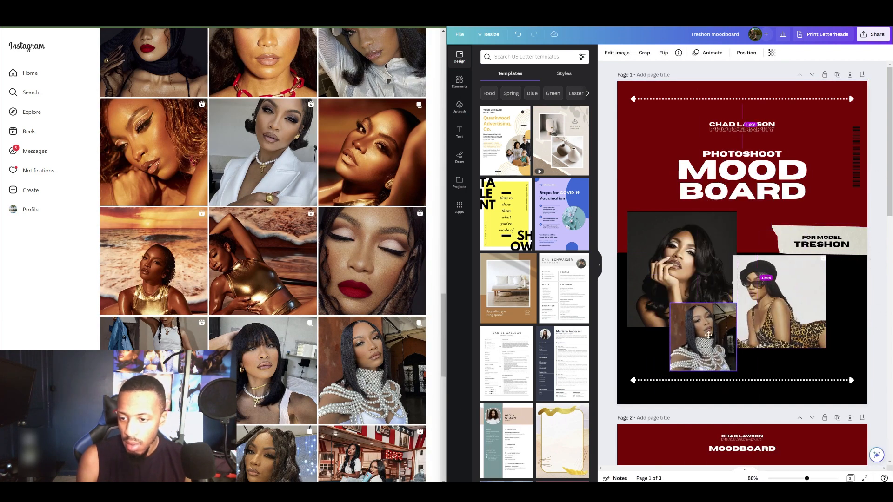
drag(669, 370, 667, 374)
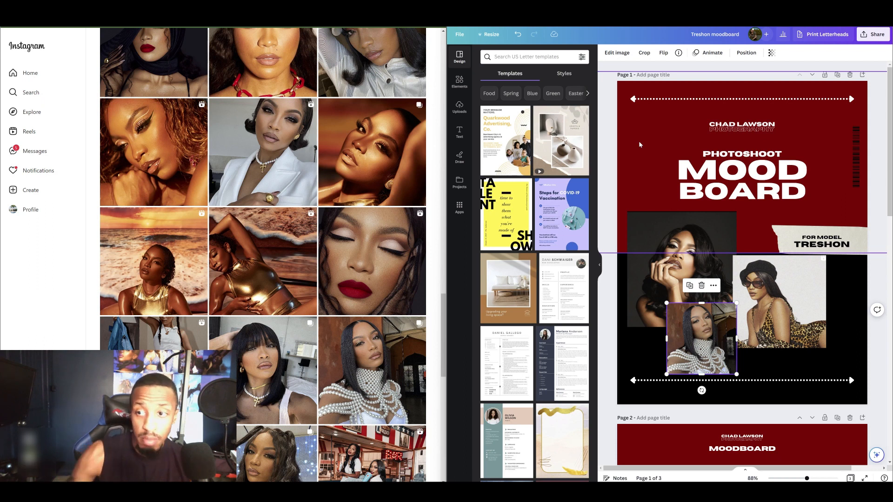
Switch to Pinterest and search for "rooftop la editorial photoshoot"
scroll(638, 141, down, 2)
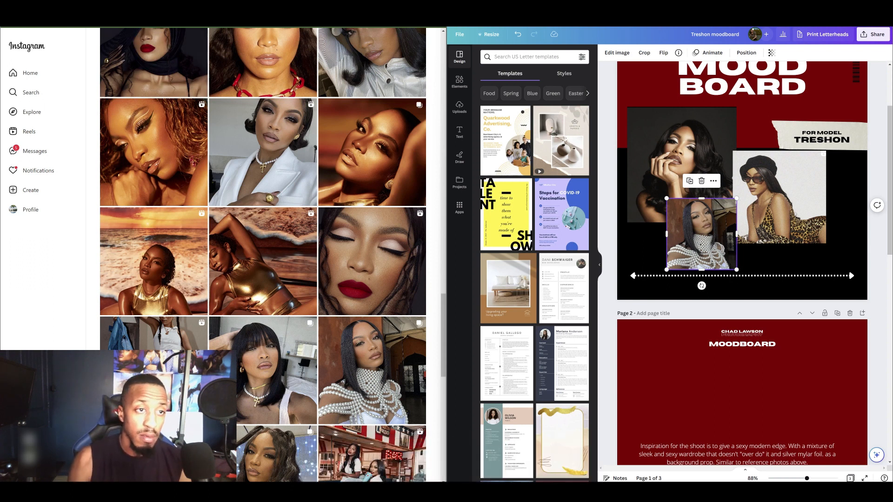
click(165, 28)
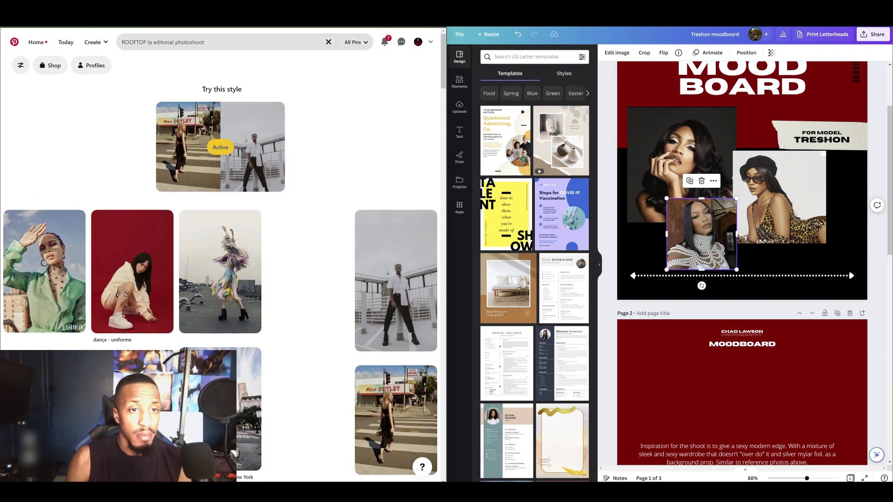
click(329, 42)
click(211, 44)
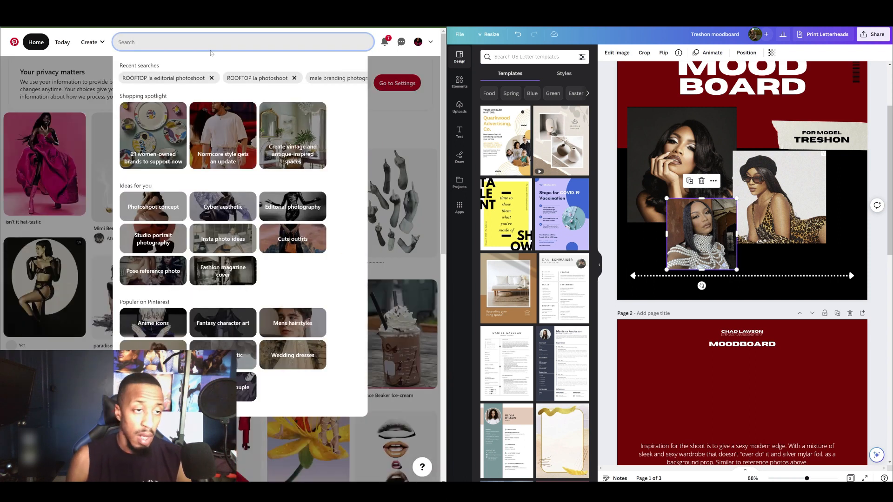
text(roo)
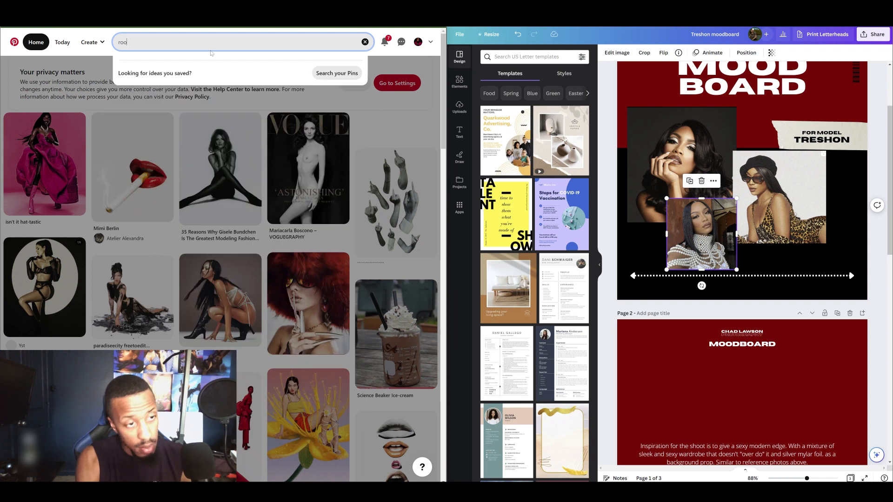
text(ftop)
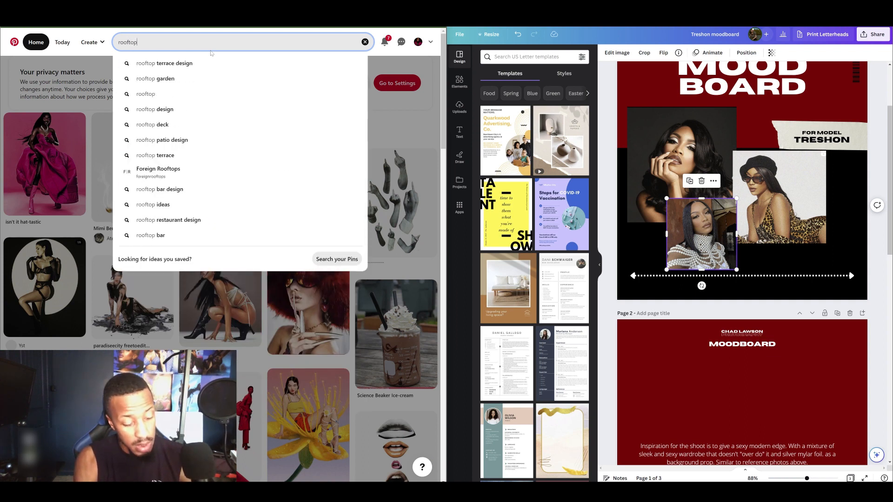
text( la)
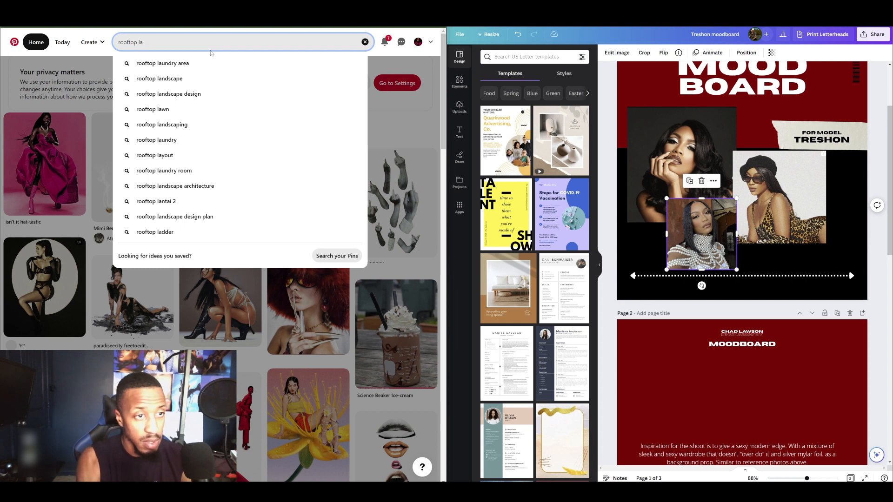
text(editorial pho)
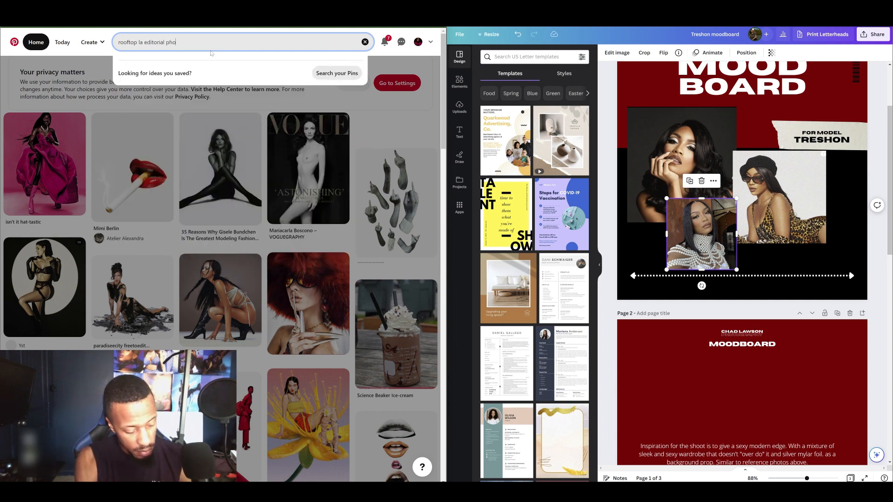
text(toshoo)
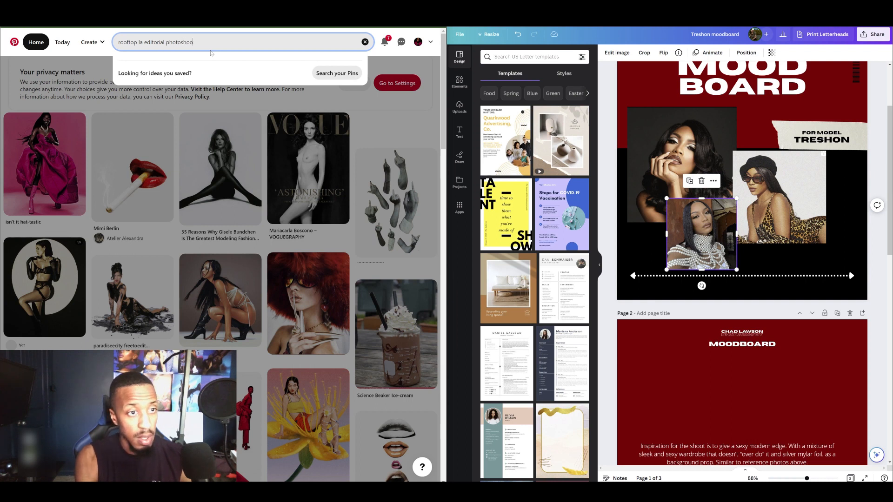
text(t)
key(Return)
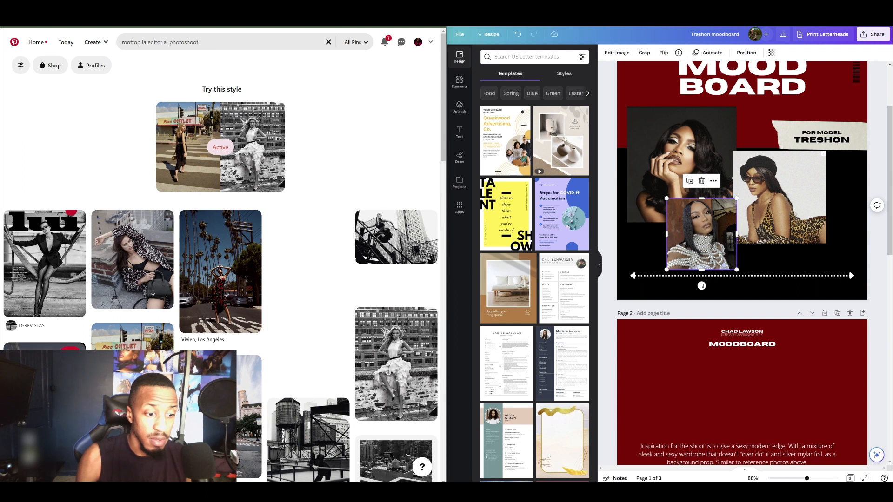
Browse the rooftop search results, examine the green-outfit pin and its similar pins, and return to the results
scroll(248, 331, down, 2)
scroll(248, 331, down, 3)
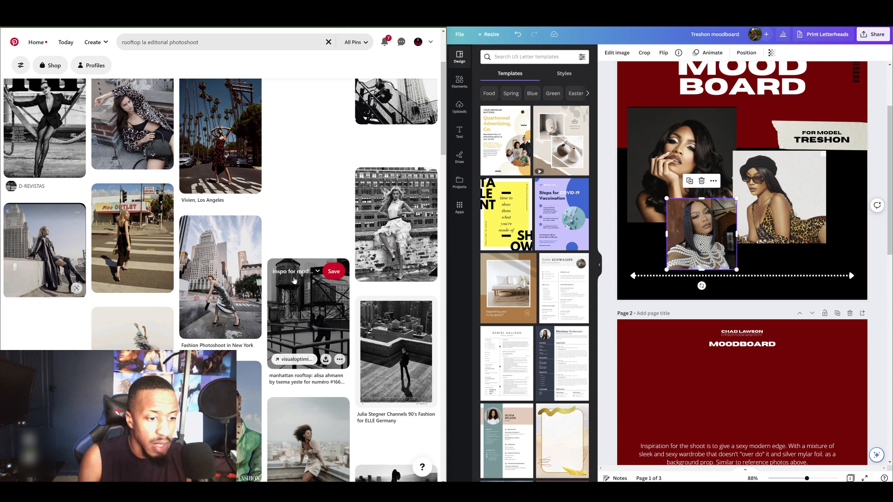
scroll(333, 307, down, 2)
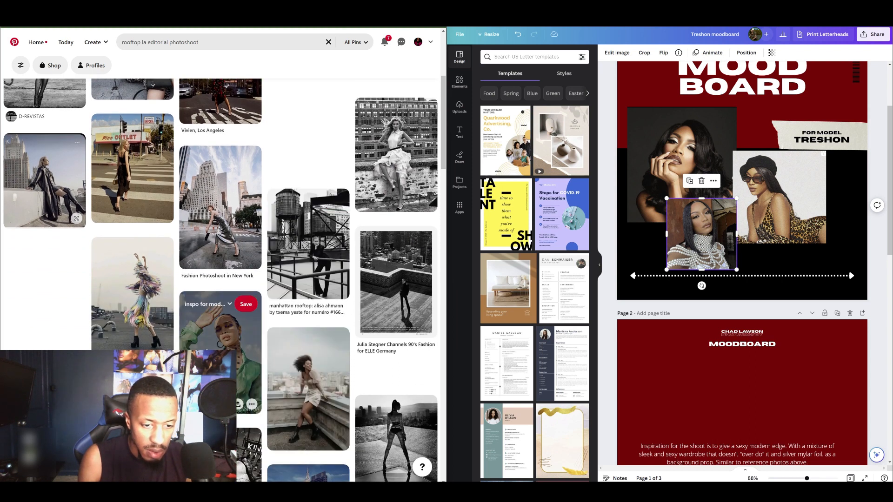
click(220, 335)
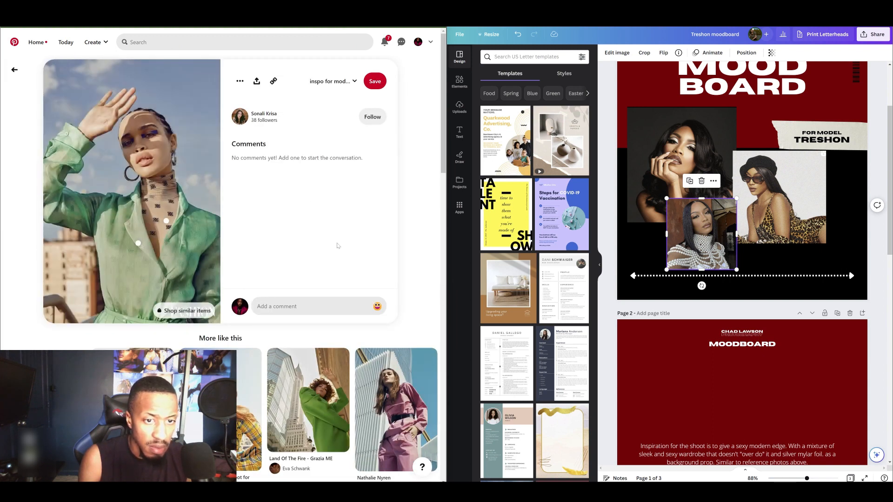
scroll(337, 246, down, 4)
scroll(338, 245, up, 2)
scroll(338, 246, up, 1)
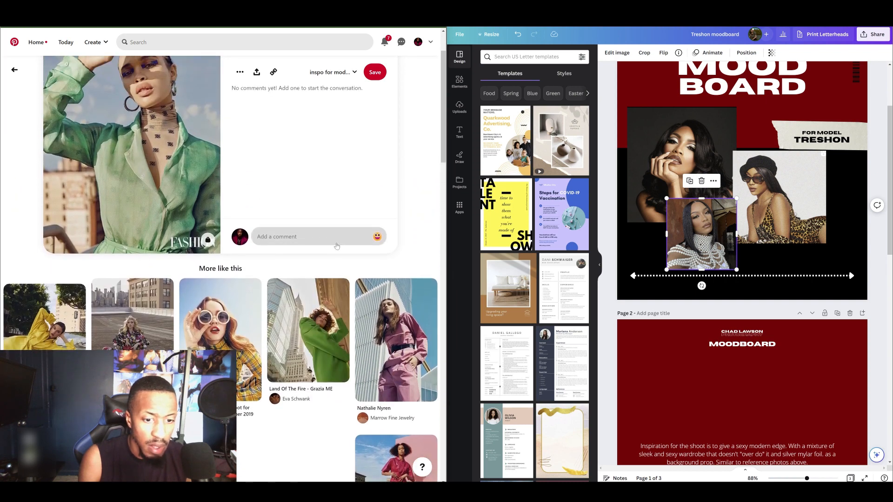
scroll(337, 246, down, 3)
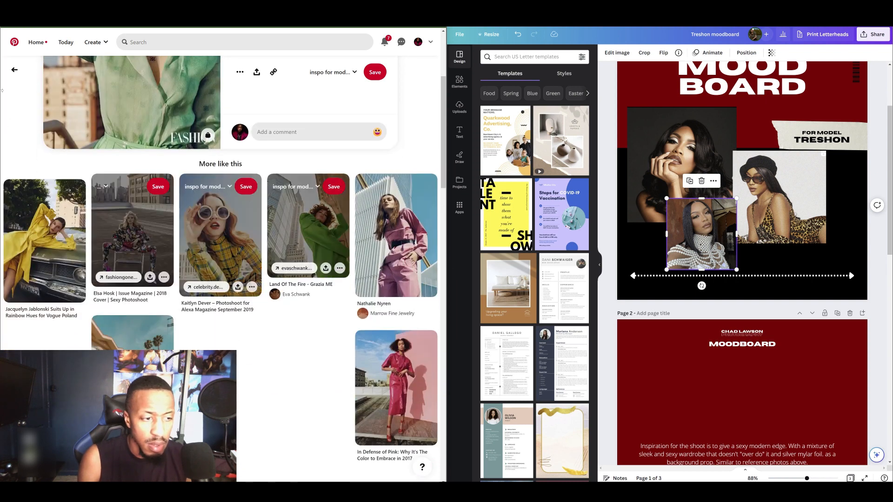
scroll(8, 122, up, 3)
click(14, 70)
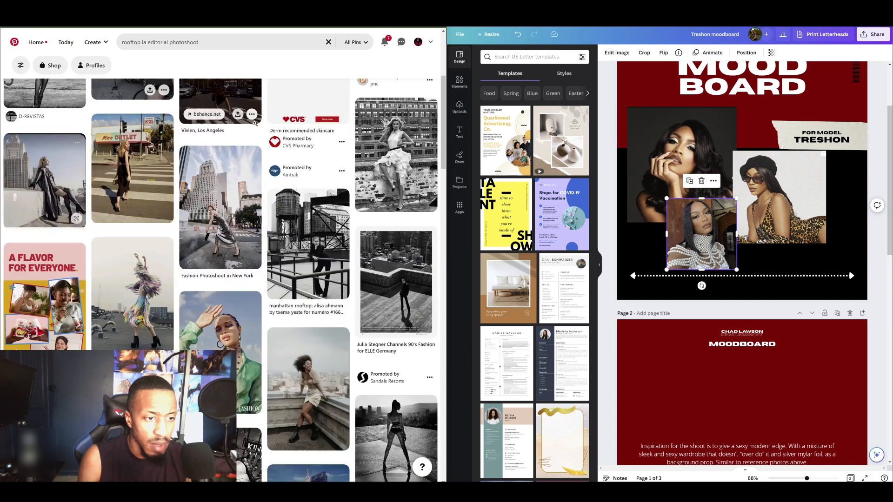
Browse the rooftop search results and reopen the pin showing the model in the green outfit
scroll(254, 264, up, 2)
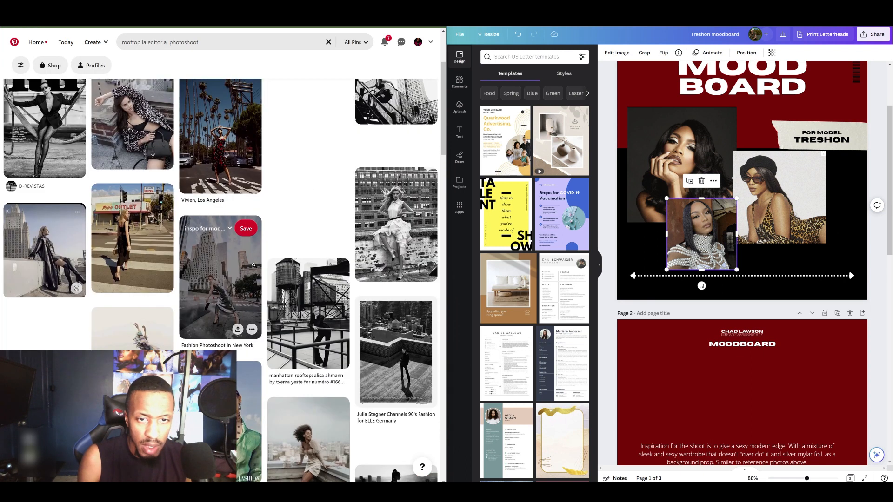
scroll(316, 205, up, 3)
scroll(316, 195, down, 5)
click(331, 311)
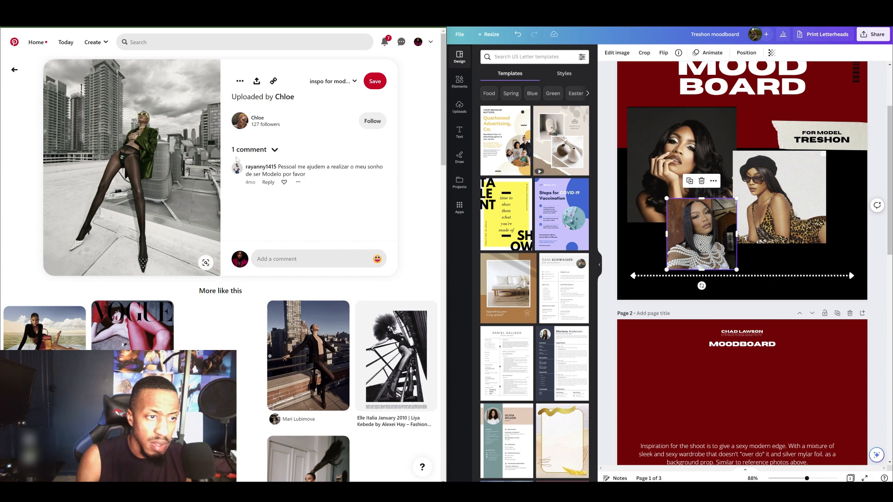
scroll(274, 385, down, 2)
scroll(274, 386, up, 2)
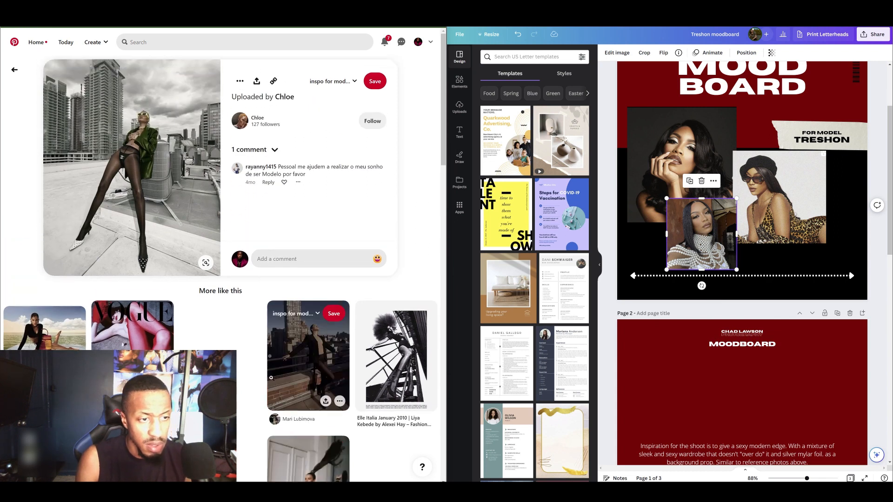
Copy a screen capture of the green-outfit rooftop photo and paste it onto page 2 of the mood board
key(Print)
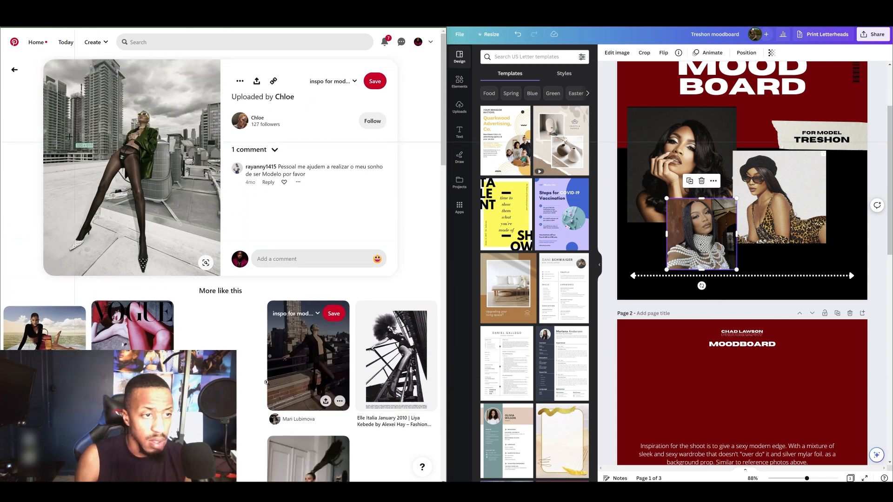
drag(55, 64, 187, 273)
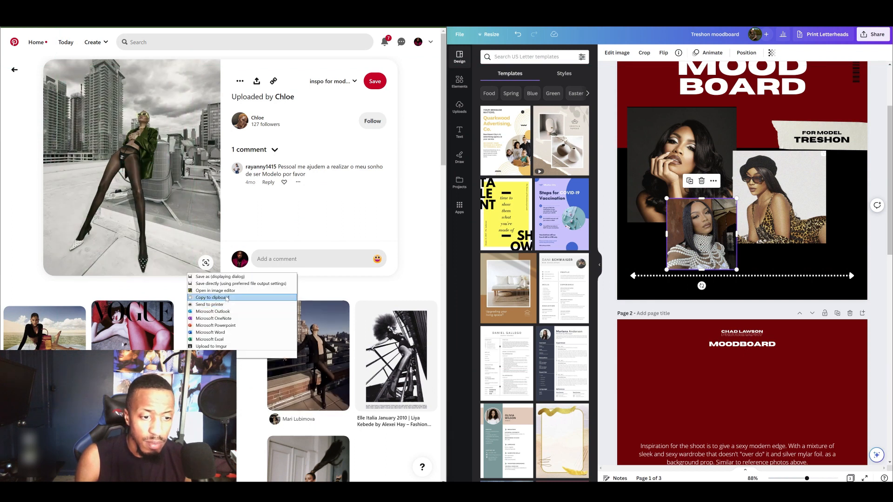
click(213, 297)
right_click(676, 367)
click(692, 333)
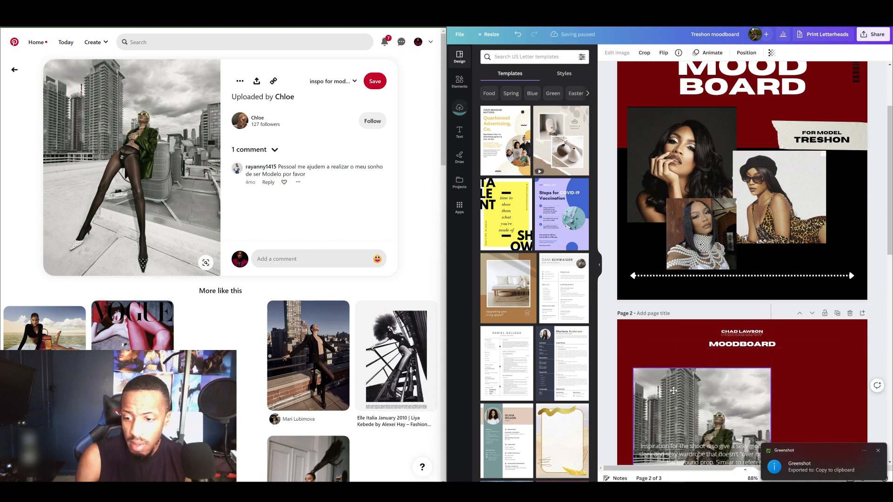
Open the similar pin with the model in a dark blazer on a brick rooftop, capture its photo and paste it onto page 2
scroll(368, 136, down, 10)
click(133, 328)
key(Print)
drag(44, 61, 219, 298)
click(232, 302)
right_click(783, 376)
click(800, 342)
Find the leather-jacket and thigh-high-boots pin further down, capture its photo and place it in the upper right of page 2
scroll(243, 369, down, 7)
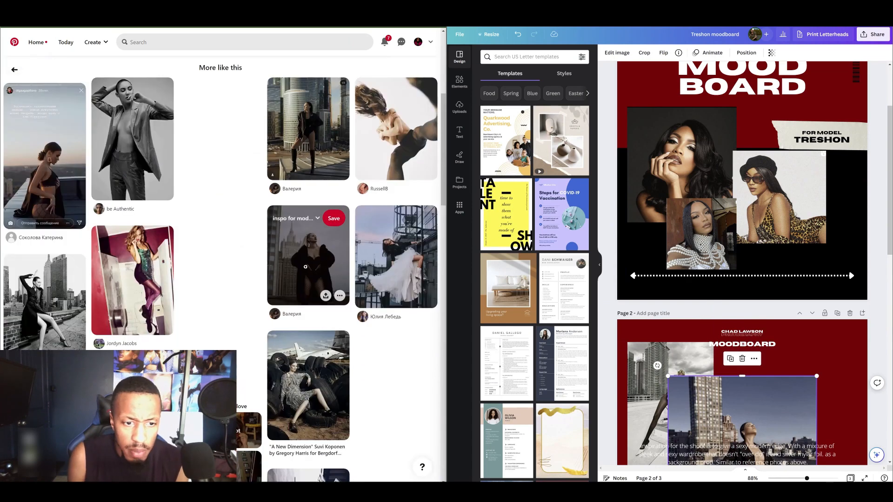
scroll(302, 233, down, 8)
key(Print)
drag(86, 283, 4, 171)
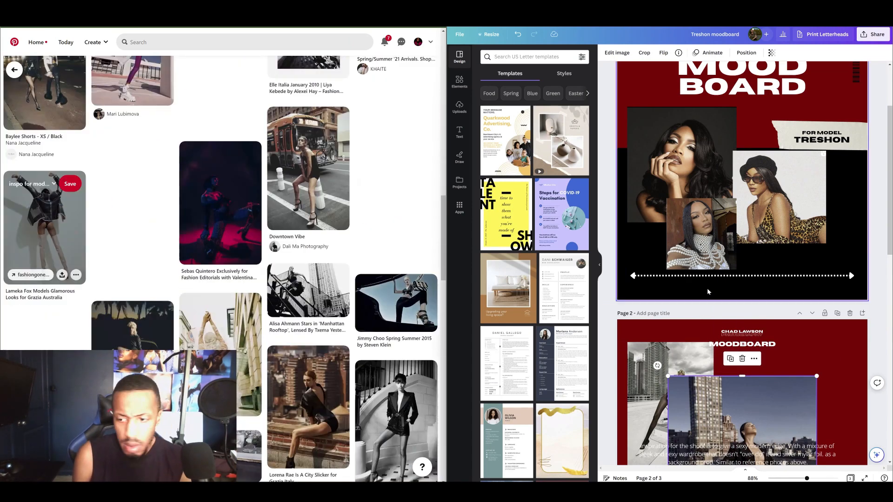
click(26, 195)
click(761, 403)
key(ctrl+v)
drag(728, 358, 823, 355)
Capture another fashion photo further down the similar pins and paste it onto page 2
scroll(212, 328, down, 5)
scroll(212, 328, down, 2)
key(Print)
drag(268, 220, 348, 321)
click(348, 341)
click(744, 403)
key(ctrl+v)
Capture one more fashion pin, paste it into the mood board, shrink it and place it in the lower left of page 2
scroll(238, 409, down, 4)
key(Print)
drag(86, 302, 4, 196)
click(27, 220)
scroll(639, 279, down, 5)
key(ctrl+v)
drag(809, 155, 736, 253)
drag(703, 303, 653, 329)
Rearrange the pasted photos on page 2, shrinking the brick-rooftop photo and placing it near the centre of the black area
drag(681, 325, 735, 247)
drag(753, 186, 647, 274)
click(698, 172)
drag(667, 133, 765, 272)
drag(791, 307, 717, 309)
Capture the black-and-white street-crossing photo, paste it, shrink it and place it beside the brick-rooftop photo on page 2
scroll(284, 433, down, 2)
key(Print)
drag(358, 287, 428, 389)
key(ctrl+v)
drag(804, 152, 720, 277)
drag(700, 307, 686, 333)
Open the Vogue Taiwan "Tempting Allure" pin, capture its black-and-white photo and place it reduced on the right of page 2's black area
scroll(326, 418, down, 8)
click(380, 423)
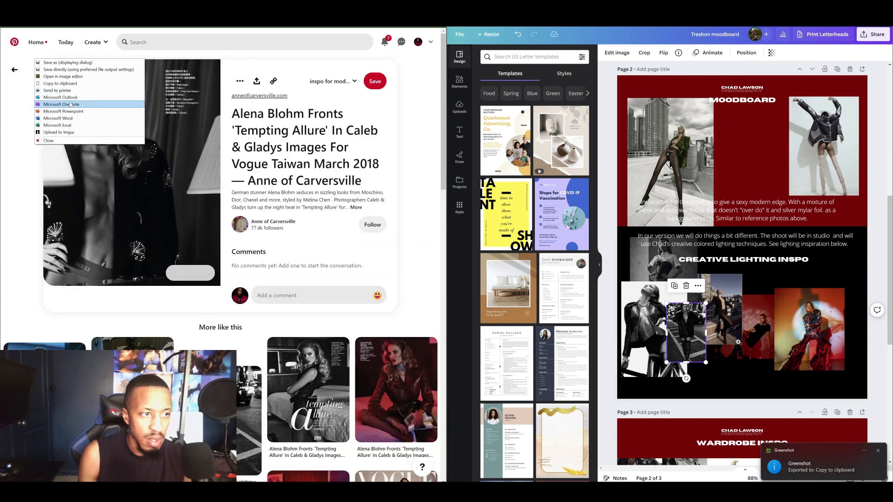
key(Print)
drag(45, 62, 215, 260)
key(ctrl+v)
drag(664, 146, 751, 247)
drag(785, 289, 805, 327)
Open the related pin of the model reclining on a sofa, capture its photo, paste it into the mood board and shrink it
scroll(219, 279, down, 3)
click(216, 279)
key(Print)
drag(219, 293, 59, 100)
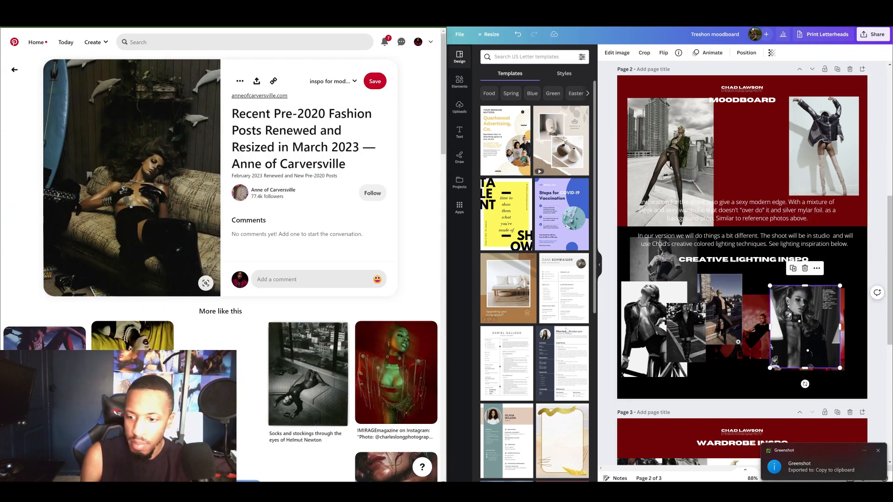
click(93, 135)
key(ctrl+v)
drag(665, 65, 753, 195)
Review the arrangement of photos and text on page 2
scroll(219, 279, down, 2)
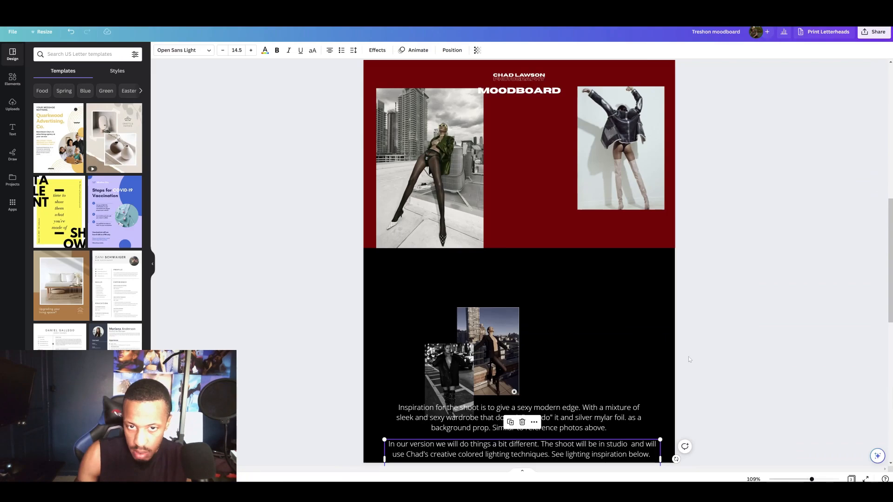
scroll(514, 290, up, 2)
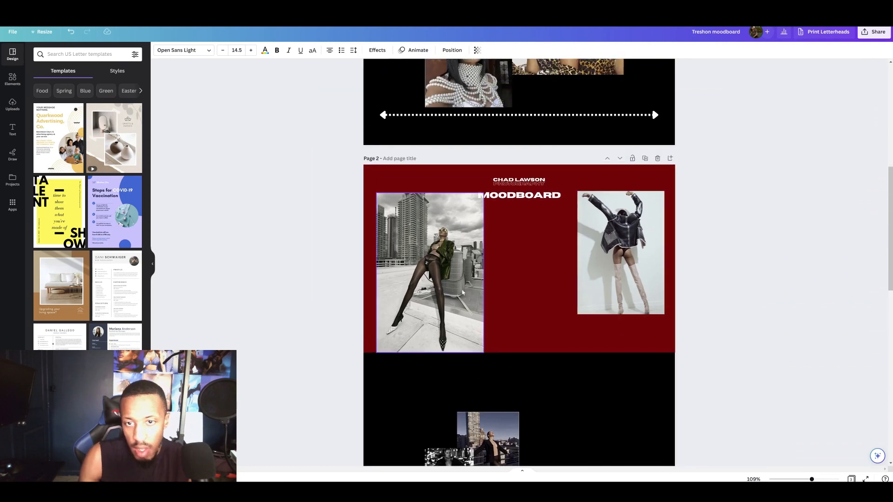
scroll(514, 291, up, 3)
scroll(395, 310, down, 1)
scroll(395, 311, down, 1)
click(465, 316)
scroll(532, 287, down, 1)
scroll(532, 287, down, 6)
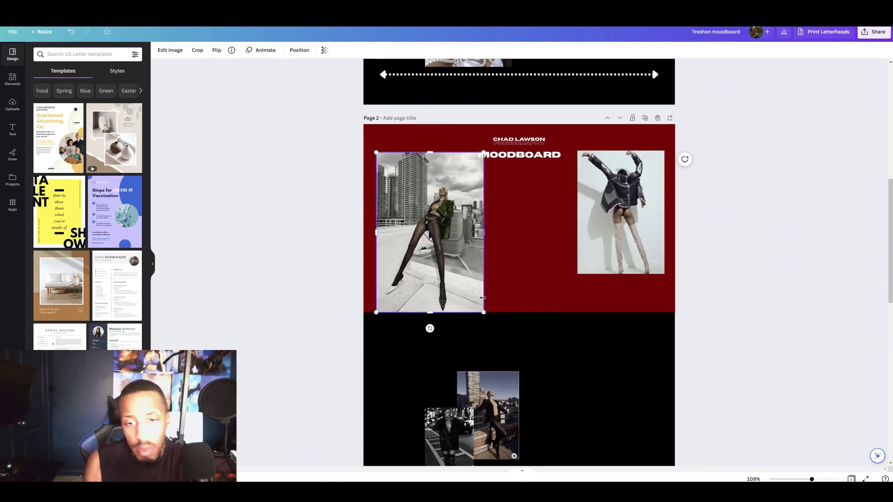
scroll(467, 270, up, 1)
Enlarge the brick-rooftop and street-crossing photos and spread them to the right and left of page 2's black area
click(497, 164)
drag(497, 165, 531, 113)
drag(551, 170, 592, 224)
drag(447, 200, 416, 142)
drag(443, 185, 461, 211)
drag(551, 149, 614, 160)
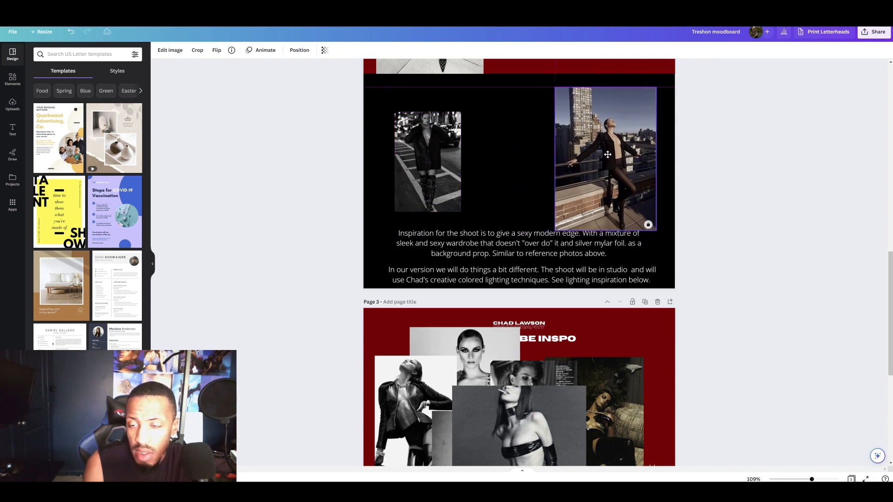
Shift page 3's large bandeau-and-gloves photo to the lower right and bring the black-and-white hat photo up to page 2
scroll(438, 382, down, 1)
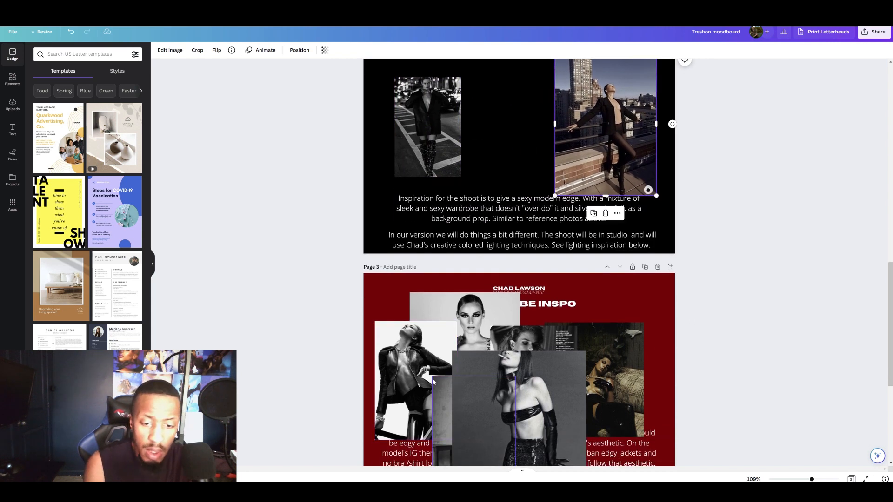
scroll(458, 371, down, 3)
drag(533, 330, 608, 381)
scroll(608, 381, down, 3)
click(445, 421)
drag(445, 421, 497, 183)
scroll(496, 184, up, 2)
scroll(496, 184, up, 4)
drag(478, 386, 485, 182)
scroll(485, 182, up, 6)
Move the green-outfit photo down into page 2's black area and place the hat photo at the red band's left edge
drag(458, 347, 502, 375)
click(536, 192)
drag(536, 192, 449, 186)
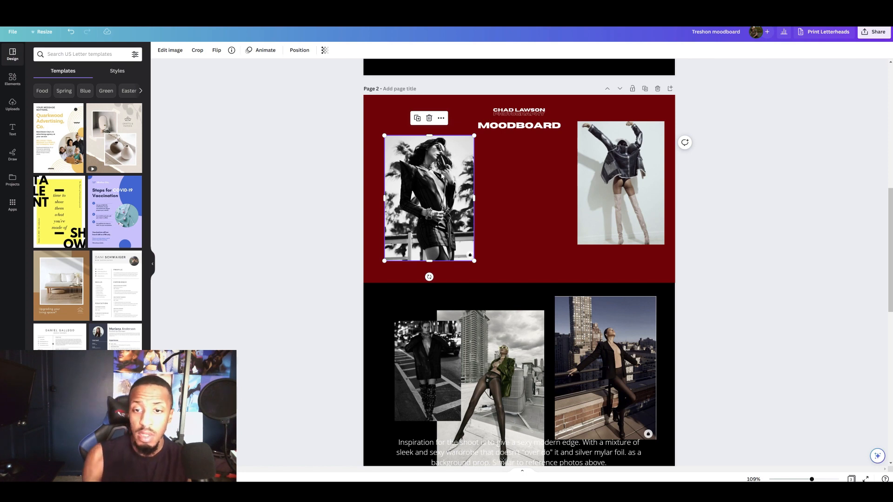
drag(445, 190, 433, 199)
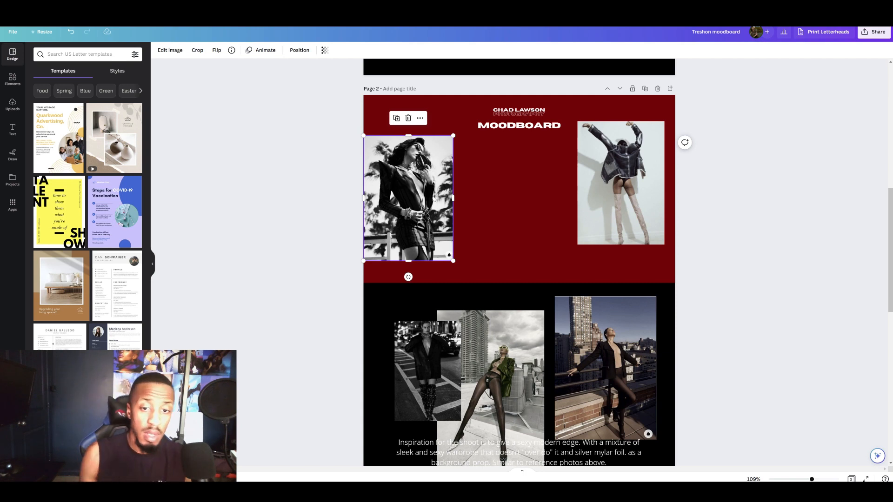
drag(422, 190, 418, 189)
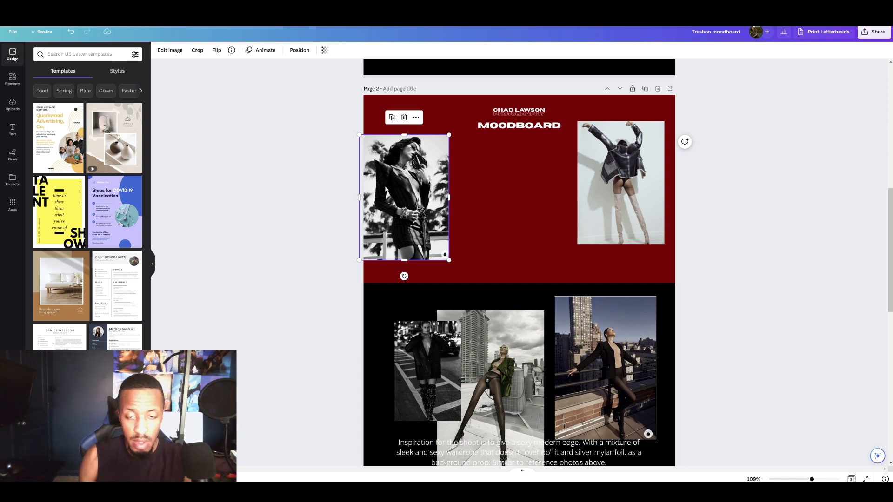
drag(422, 195, 422, 198)
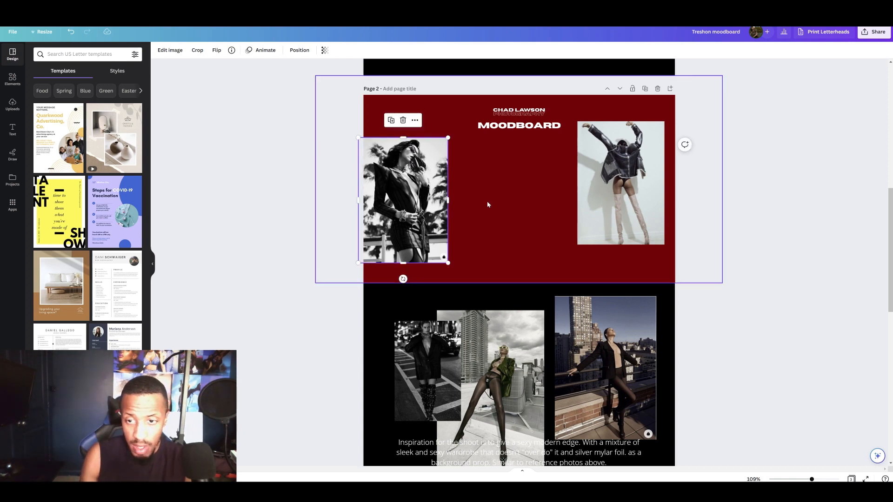
Place the leather-jacket and boots photo directly beside the hat photo, level with it, and bring the hat photo slightly further left
click(632, 180)
drag(633, 180, 501, 196)
click(430, 156)
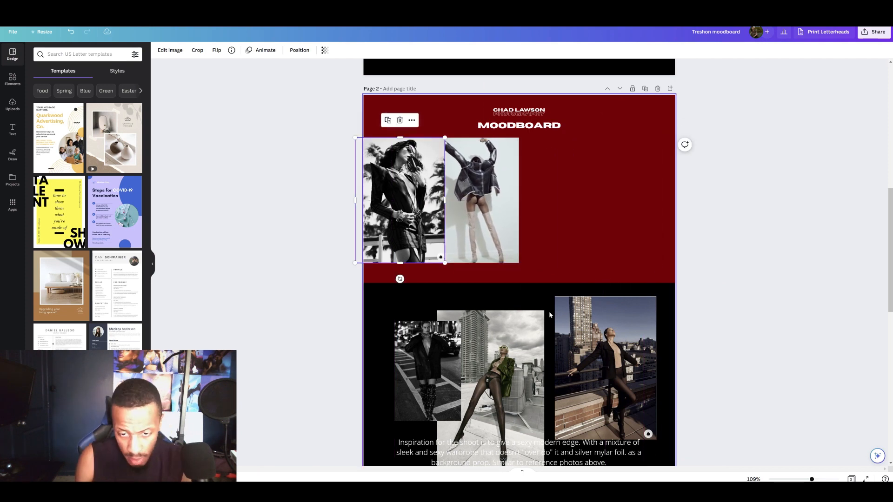
Add page 3's black-and-white leather-jacket photo to page 2, right of the boots photo, and match its height to the row
scroll(430, 156, down, 6)
scroll(532, 246, up, 9)
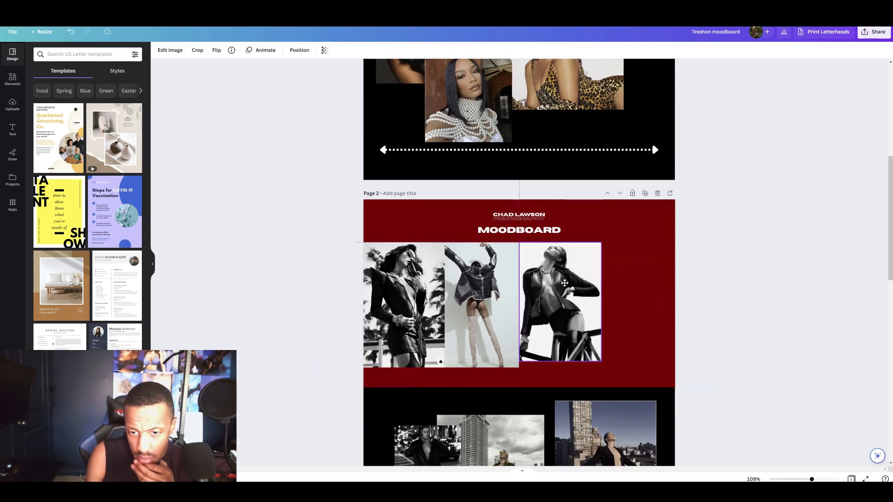
drag(597, 365, 598, 368)
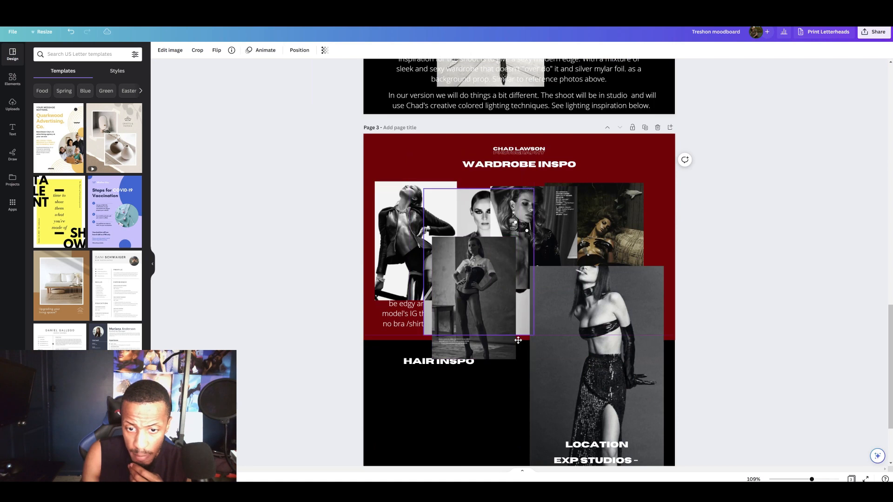
Complete page 2's four-photo row with the green-outfit photo at its right end and clear the other photos from the black area
scroll(518, 261, down, 2)
drag(567, 277, 549, 273)
scroll(548, 273, up, 11)
scroll(519, 263, down, 7)
scroll(519, 263, up, 4)
drag(490, 251, 500, 230)
scroll(502, 257, up, 1)
drag(448, 310, 614, 126)
scroll(614, 126, up, 2)
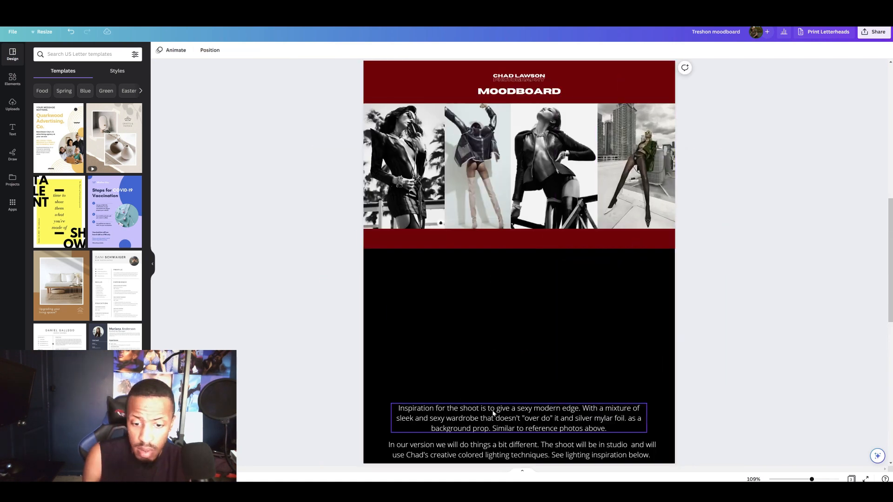
Move the inspiration paragraph up beneath the photo row on page 2 and centre it horizontally
drag(509, 404, 504, 272)
scroll(505, 171, up, 1)
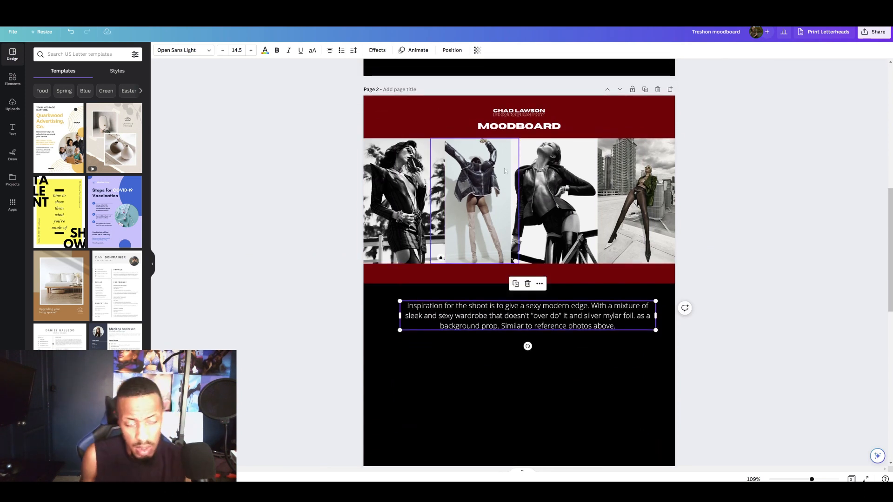
drag(540, 315, 533, 304)
scroll(590, 367, up, 3)
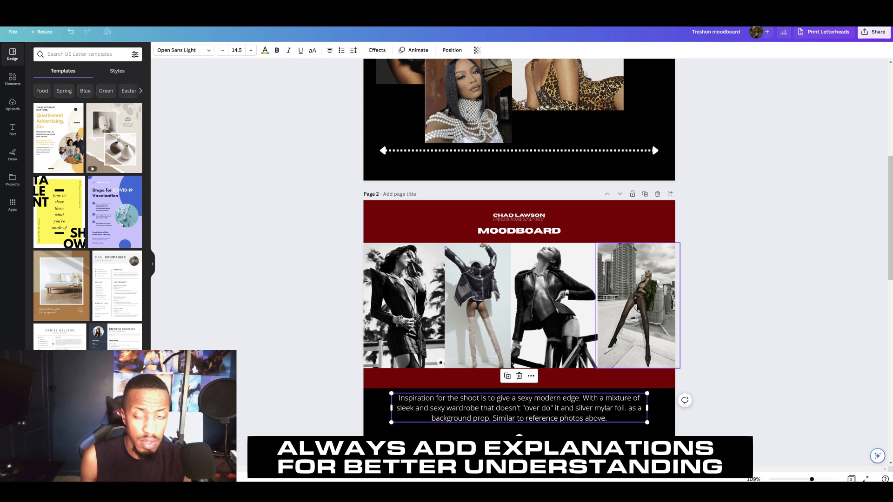
Rewrite the inspiration paragraph to describe a sexy modern edge, sleek fashionable wardrobe that avoids being "too much", and a rooftop location in LA
double_click(604, 409)
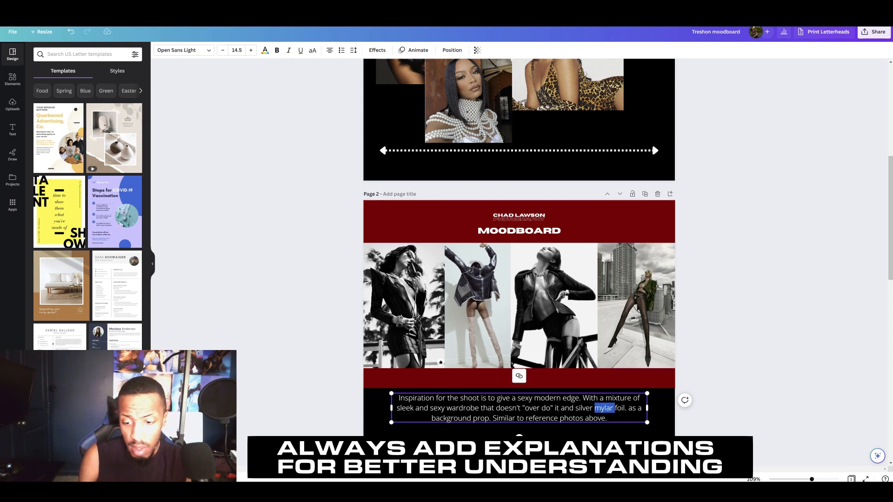
drag(608, 418, 398, 398)
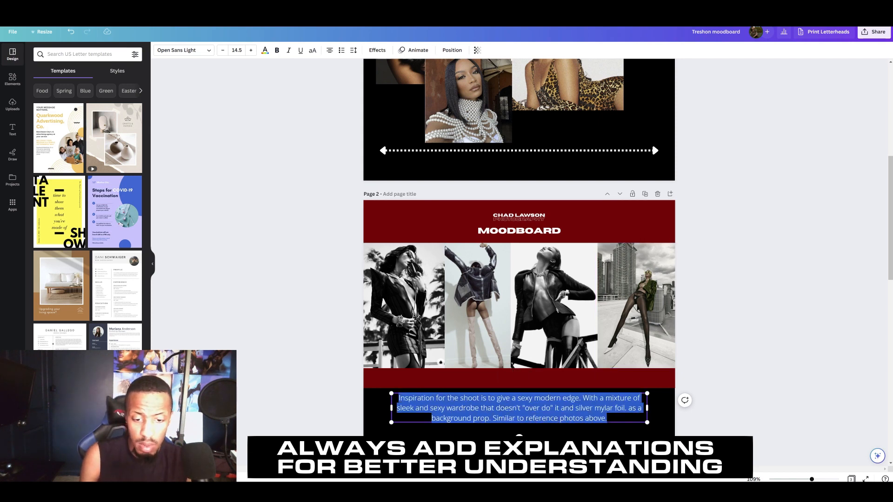
scroll(519, 260, down, 2)
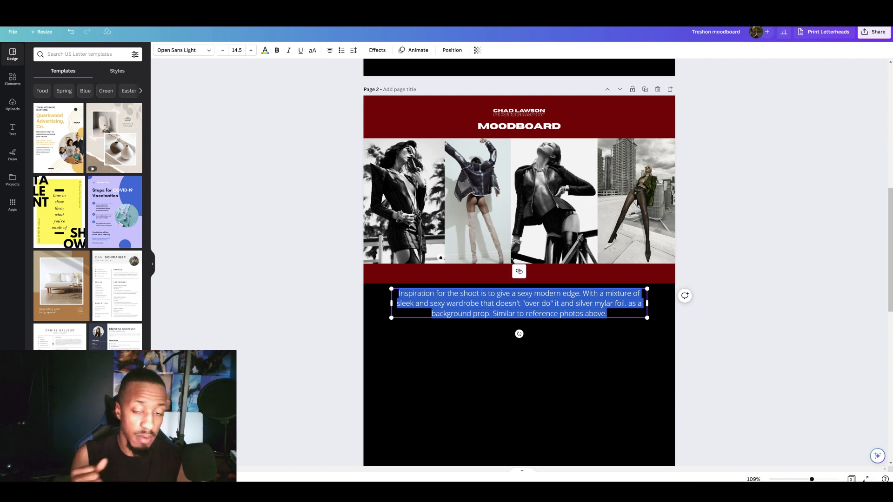
text(Inspiration for the shoot is to give a sexy modern edge. With a mixture of sleek and sexy fashionable wardrobe that doesn't "over do" it. We do not want anything that makes the shoot slip into being "too much".  We will be using a rooftop location in LA.)
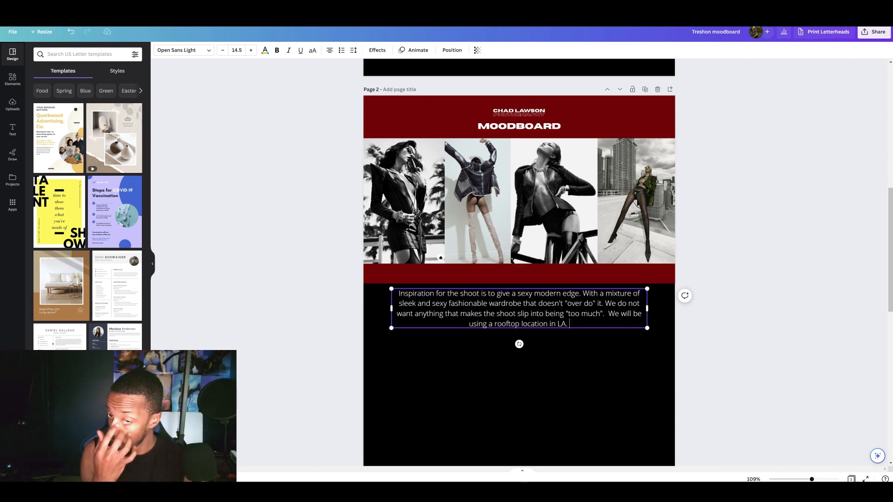
click(750, 275)
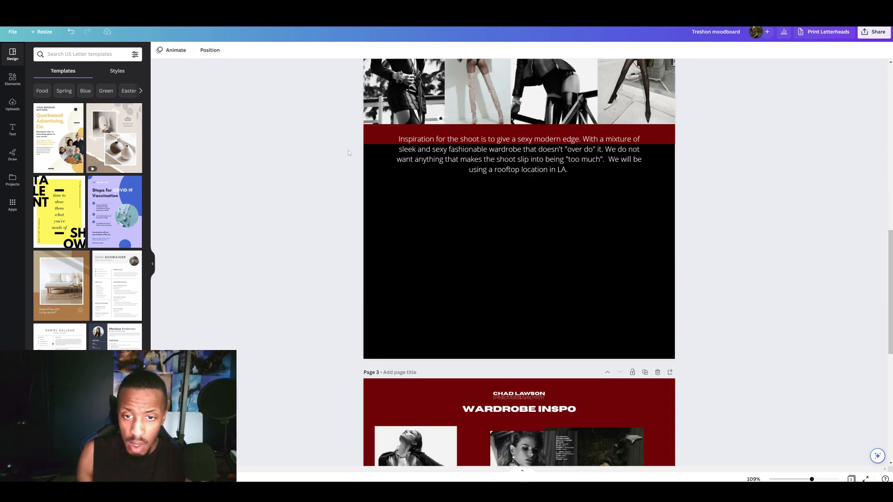
Duplicate the MOODBOARD heading, place the copy beneath the inspiration paragraph and change its text to LOCATION
scroll(328, 132, up, 5)
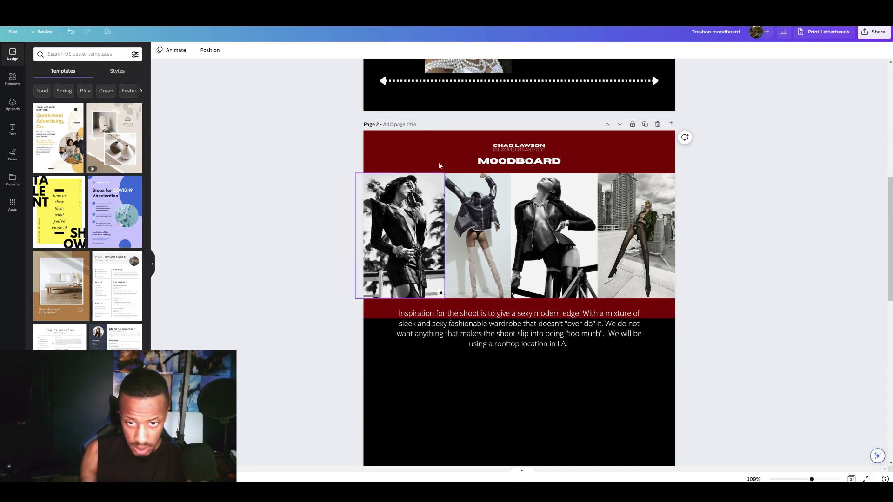
click(497, 166)
right_click(496, 164)
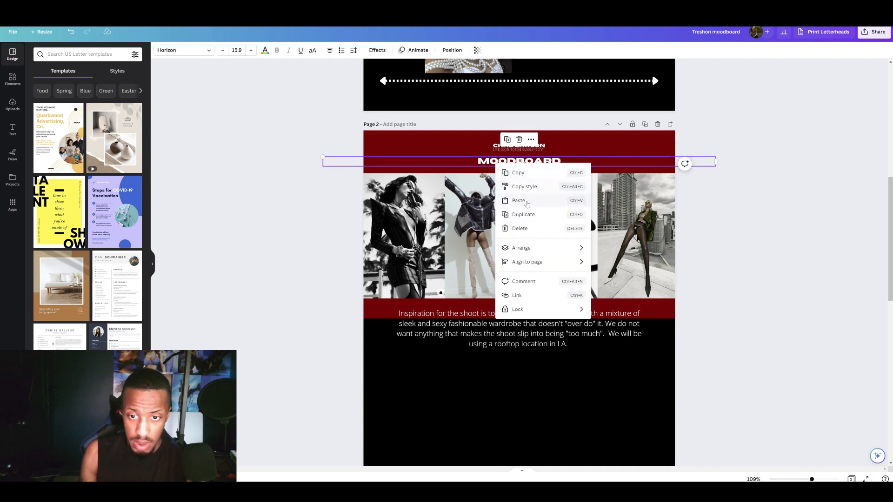
click(529, 214)
drag(529, 168, 517, 363)
double_click(516, 359)
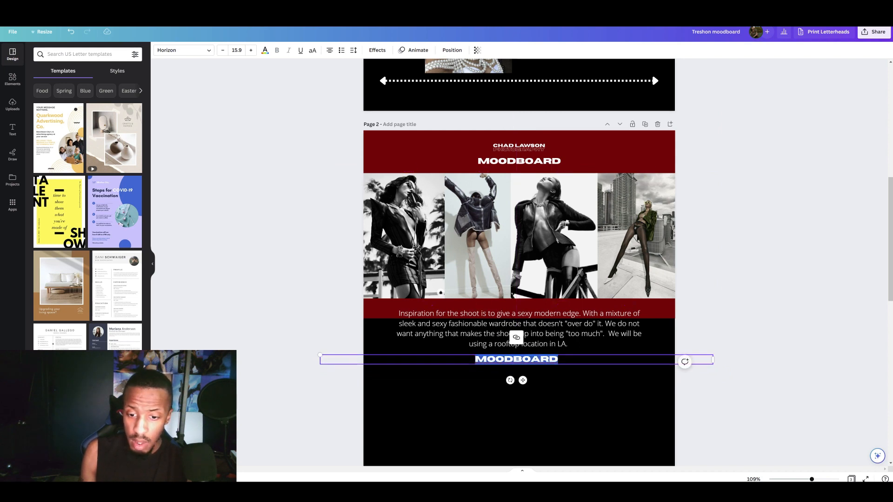
text(LOCATION)
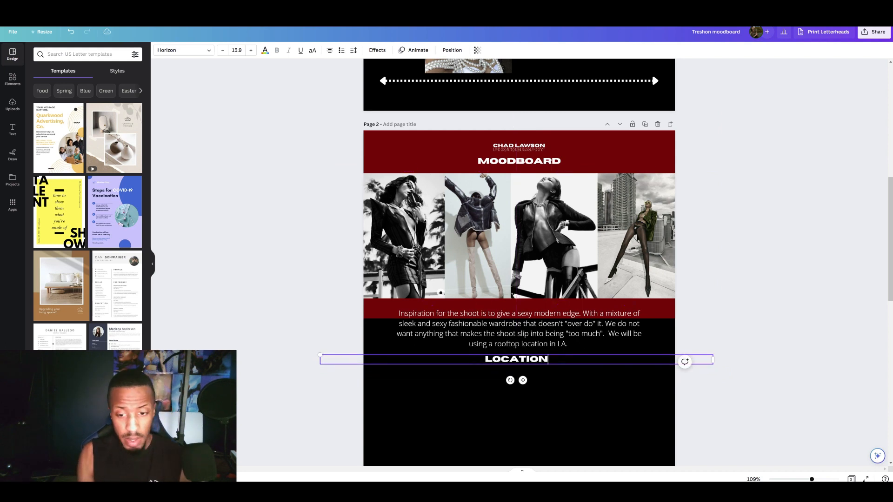
click(573, 412)
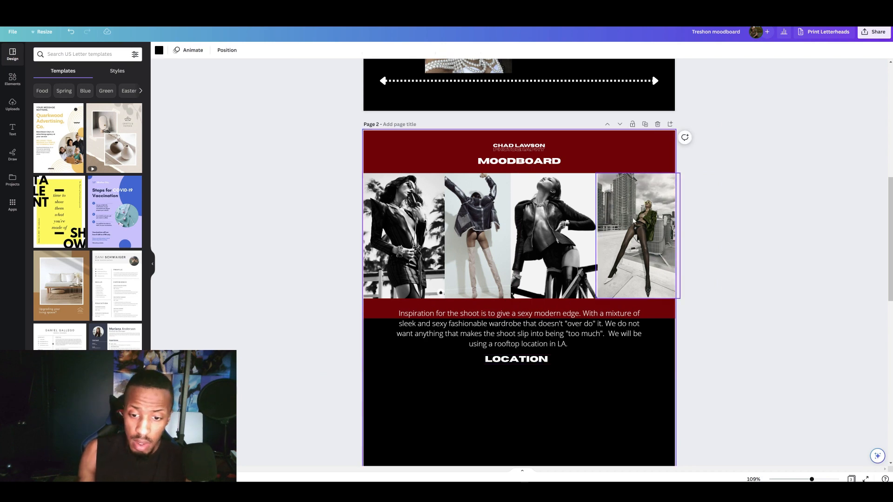
Place the design side by side with the Peerspace rooftop listing and open the listing's second photo
scroll(624, 299, down, 2)
scroll(624, 299, down, 1)
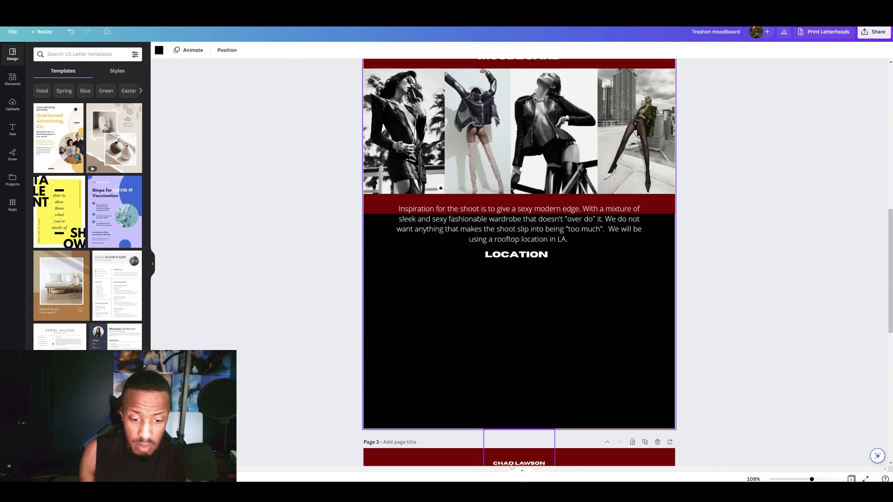
key(super+Right)
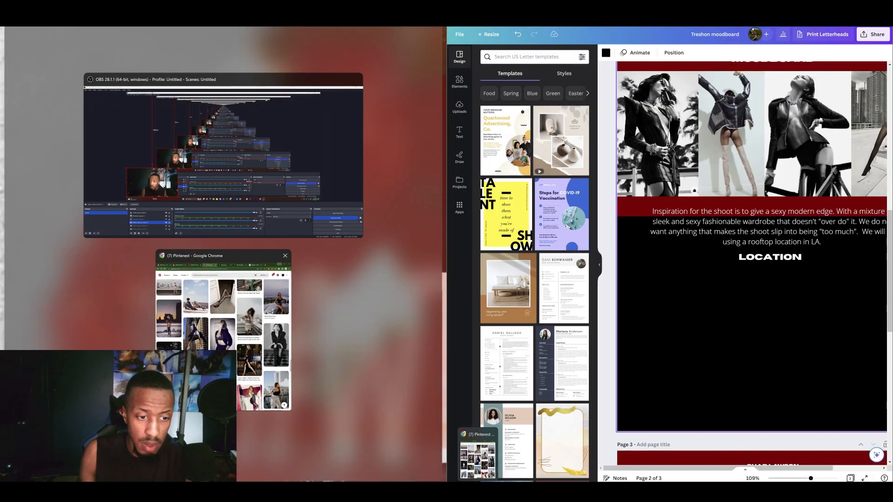
click(223, 327)
click(295, 233)
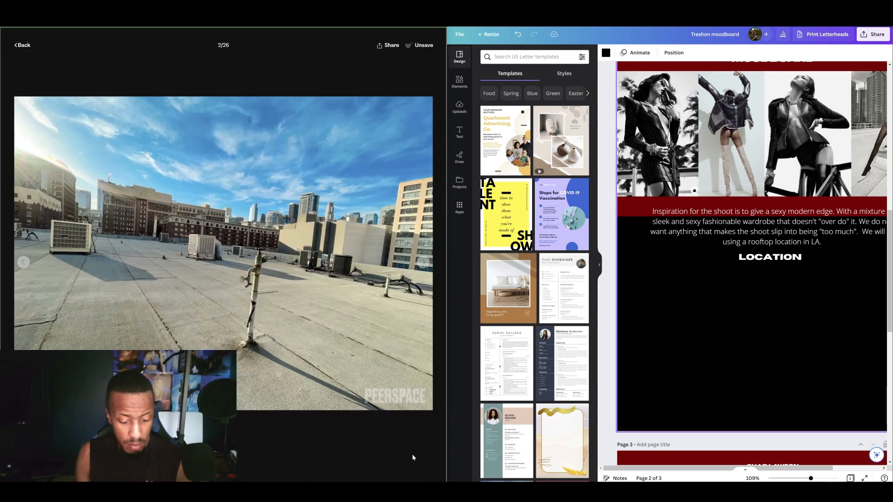
Capture the rooftop photo, paste it onto page 2 and scale it to fit the left half beneath the LOCATION heading
key(Print)
drag(76, 147, 430, 367)
key(ctrl+v)
drag(744, 256, 695, 342)
drag(837, 235, 763, 305)
scroll(733, 354, down, 3)
drag(698, 291, 682, 294)
Find another rooftop view in the Peerspace gallery, capture it and paste it onto page 2
click(423, 261)
click(423, 261)
click(422, 261)
click(15, 45)
click(383, 360)
key(Print)
drag(383, 360, 44, 122)
click(69, 148)
key(ctrl+v)
Scale the second rooftop photo and align it beside the first one beneath LOCATION, then return to the listing's gallery
drag(662, 154, 736, 206)
drag(780, 238, 782, 283)
drag(831, 313, 851, 328)
drag(679, 291, 691, 291)
drag(869, 351, 662, 302)
drag(662, 307, 666, 307)
drag(759, 231, 761, 236)
drag(747, 212, 747, 212)
click(614, 209)
click(22, 45)
Look over page 2's finished layout and the wardrobe, hair and location content on page 3
scroll(664, 275, down, 4)
scroll(670, 278, up, 3)
scroll(675, 281, down, 2)
scroll(724, 267, up, 1)
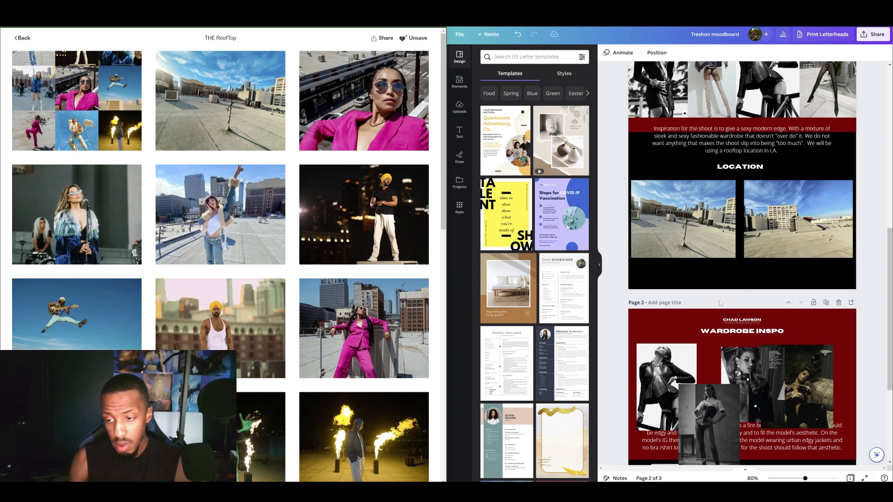
scroll(720, 333, up, 3)
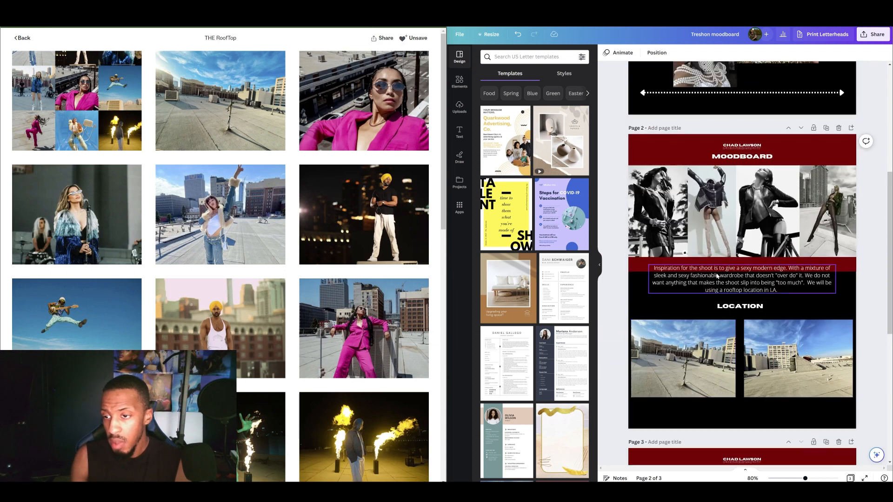
scroll(723, 332, down, 3)
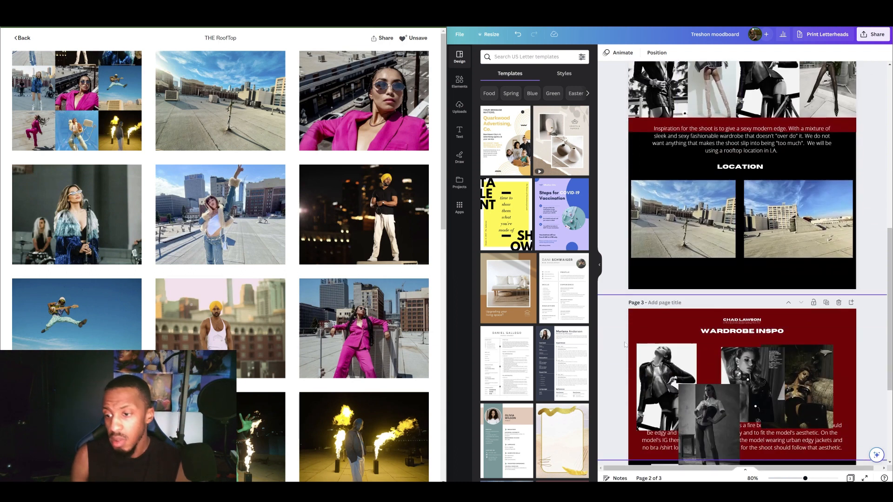
scroll(632, 315, down, 2)
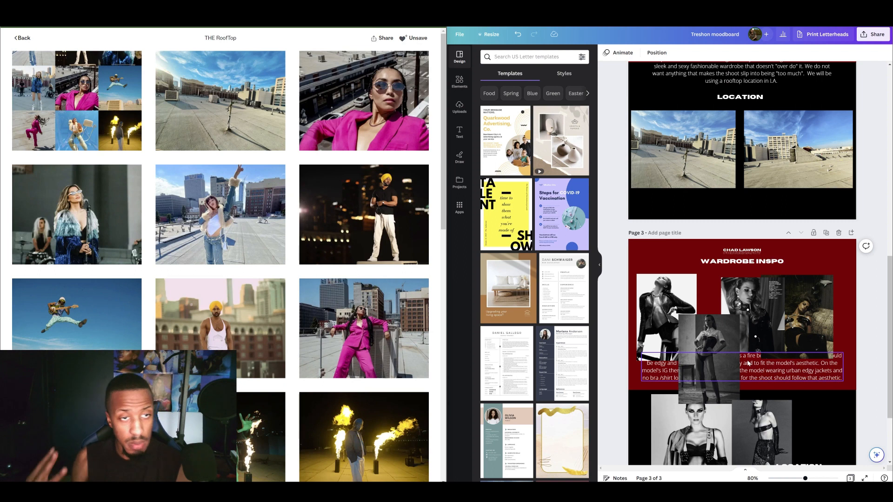
scroll(748, 364, down, 3)
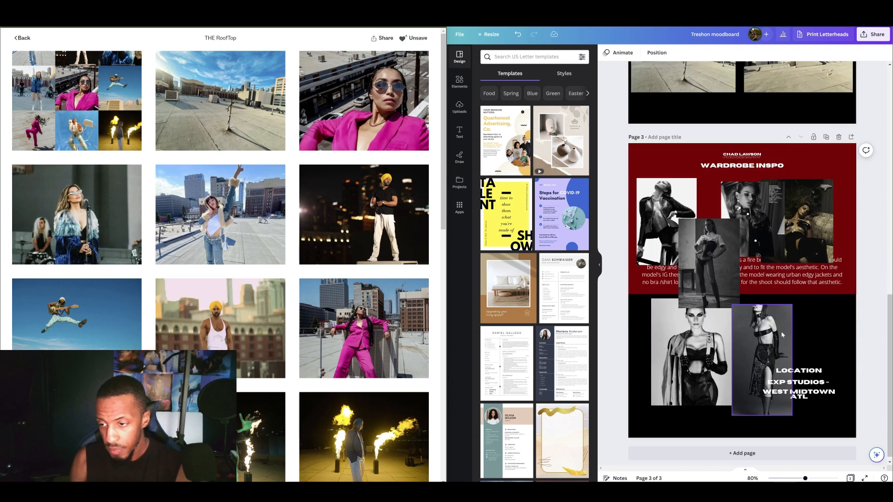
Start page 3's wardrobe photo row with the leather-outfit photo at the left edge and the cropped harness photo beside it
drag(709, 239, 748, 332)
drag(680, 238, 768, 78)
scroll(768, 78, down, 3)
key(ctrl+v)
drag(655, 316, 660, 322)
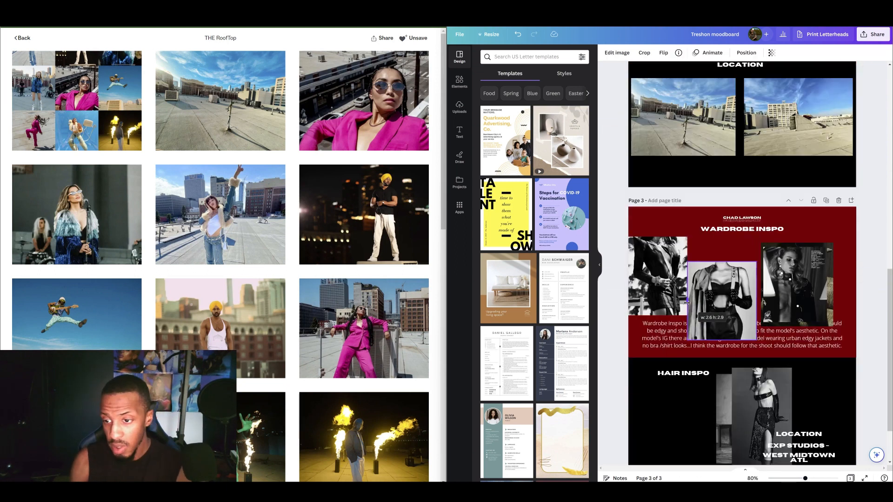
drag(689, 300, 748, 302)
drag(702, 300, 736, 305)
key(ctrl+z)
Move the dark portrait down to the black hair area and fit the cropped black-skirt photo third in the wardrobe row
drag(791, 284, 669, 423)
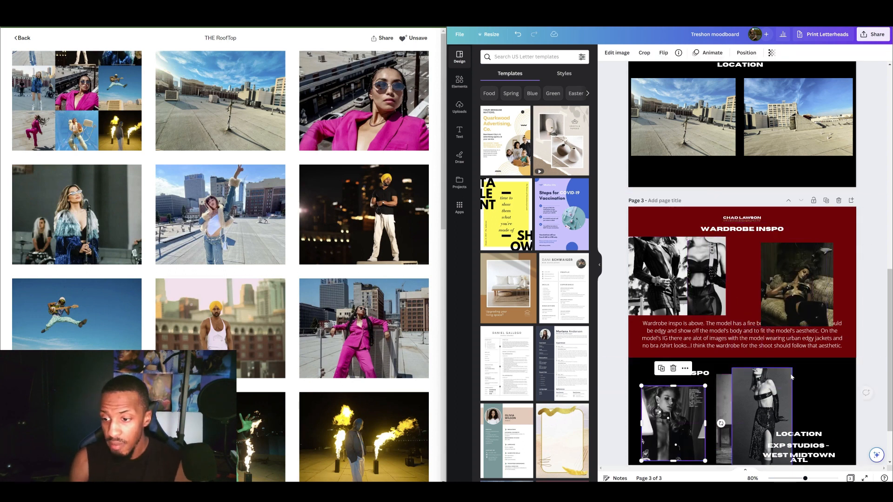
drag(758, 414, 738, 275)
drag(743, 343, 743, 309)
drag(712, 270, 721, 270)
drag(739, 272, 744, 279)
Enlarge and crop the reclining-woman photo to the row's height and fit it beside the black-skirt photo
click(797, 279)
click(747, 400)
click(797, 260)
drag(797, 243, 806, 261)
drag(824, 287, 841, 316)
click(757, 277)
drag(809, 276, 766, 276)
drag(737, 276, 737, 276)
drag(803, 276, 813, 310)
Complete the wardrobe row by fitting the grey standing-model photo at its right end
drag(747, 409, 785, 302)
drag(786, 267, 786, 281)
drag(755, 319, 851, 274)
click(861, 280)
Move the dark portrait further down the black area and shift the HAIR INSPO heading slightly left
scroll(861, 279, down, 2)
click(674, 363)
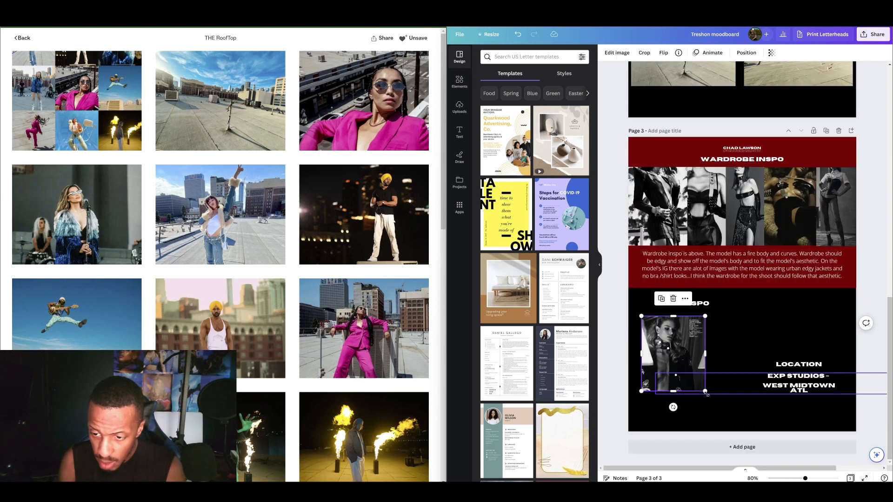
drag(685, 357, 685, 383)
mouse_move(699, 305)
mouse_down()
mouse_move(748, 304)
mouse_move(692, 301)
mouse_move(698, 308)
mouse_up()
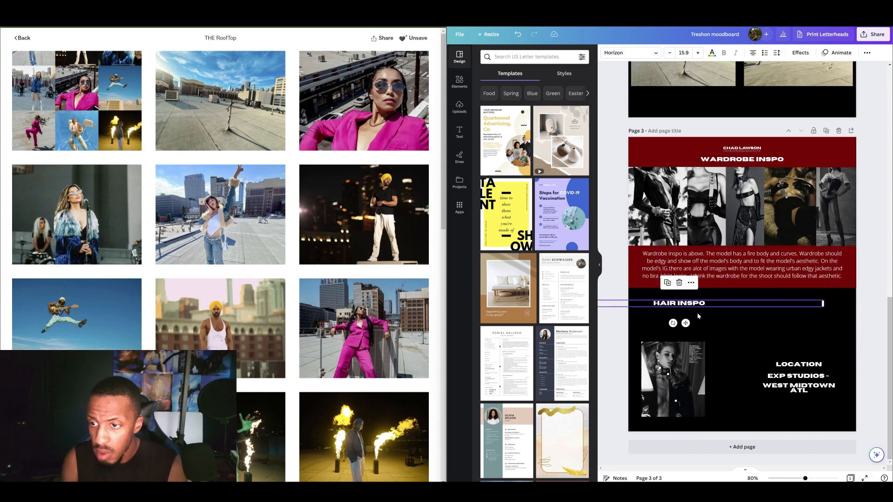
Crop the dark portrait to head and shoulders, shrink it and place it directly beneath the HAIR INSPO heading
click(672, 389)
click(671, 415)
drag(671, 415, 677, 380)
drag(707, 355, 644, 356)
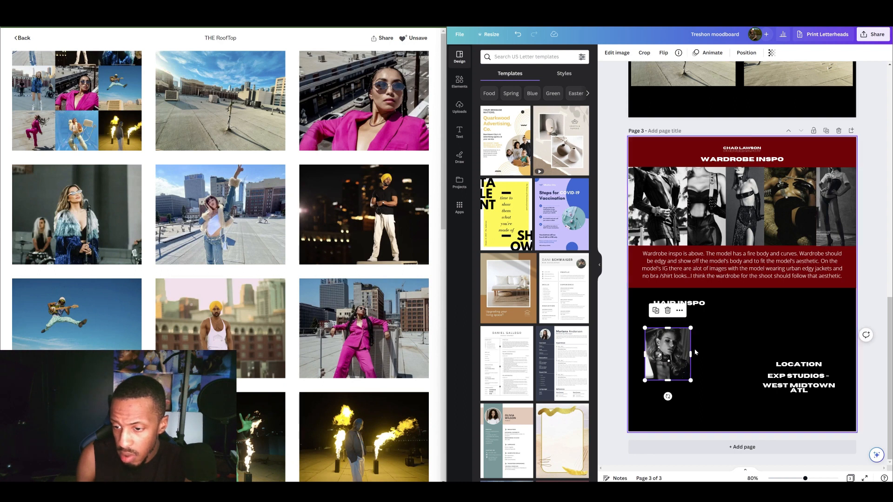
drag(668, 381, 660, 337)
click(689, 393)
click(685, 413)
Copy page 2's hat photo to page 3, crop it to the head area and place it beside the hair portrait
scroll(762, 322, up, 2)
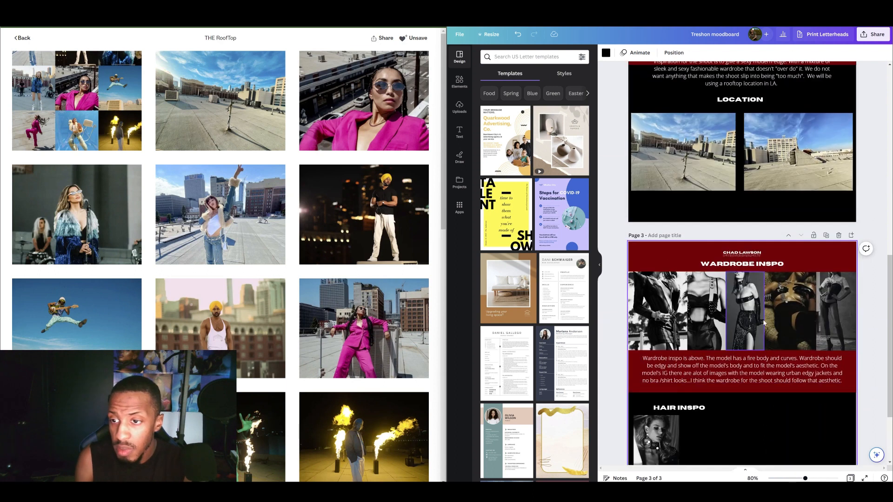
scroll(762, 322, up, 2)
scroll(767, 336, up, 2)
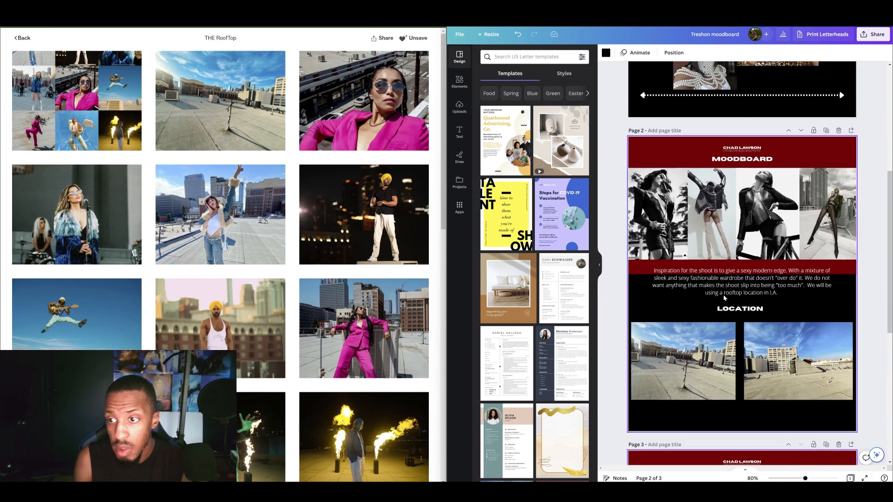
click(675, 218)
drag(645, 163, 723, 367)
scroll(813, 285, down, 3)
scroll(814, 285, down, 3)
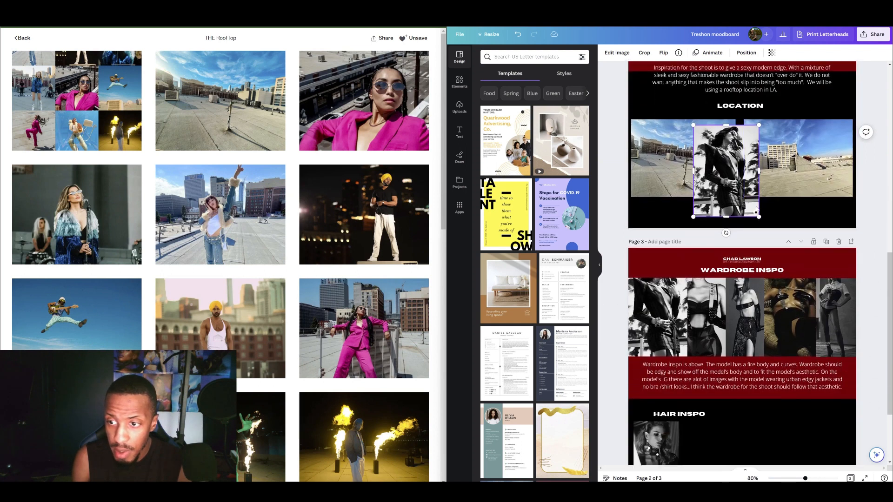
drag(737, 94, 733, 382)
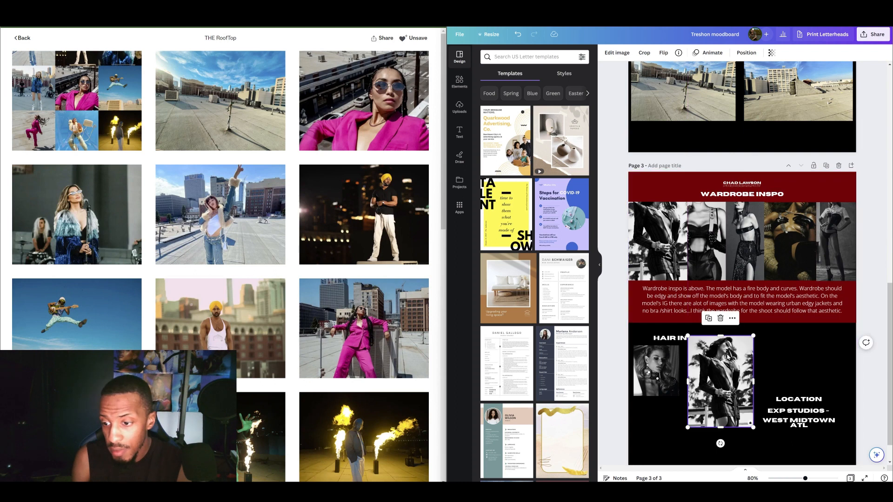
drag(725, 427, 704, 381)
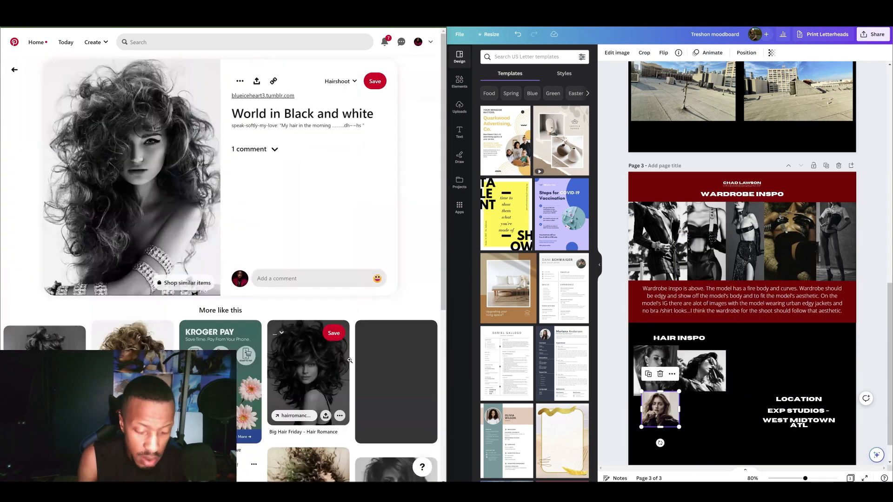
Add the curly-hair Pinterest photo to the hair collage and build a second collage of Pinterest makeup portraits beside it
right_click(201, 273)
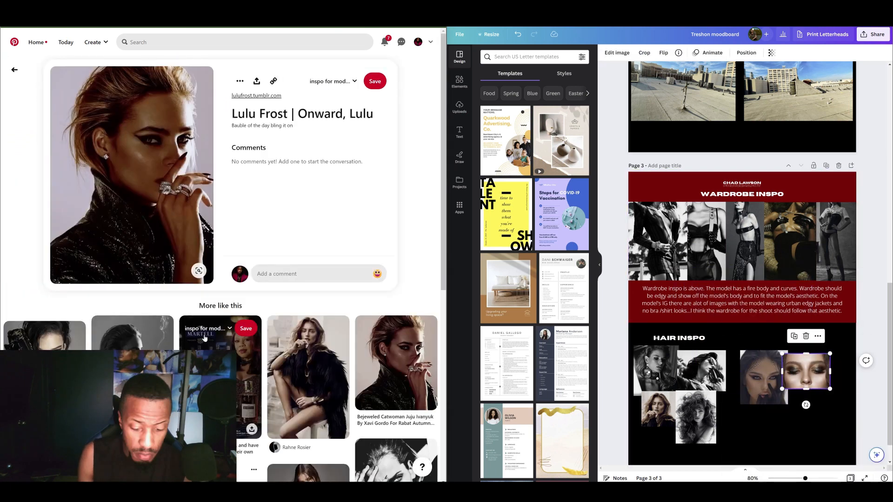
right_click(752, 418)
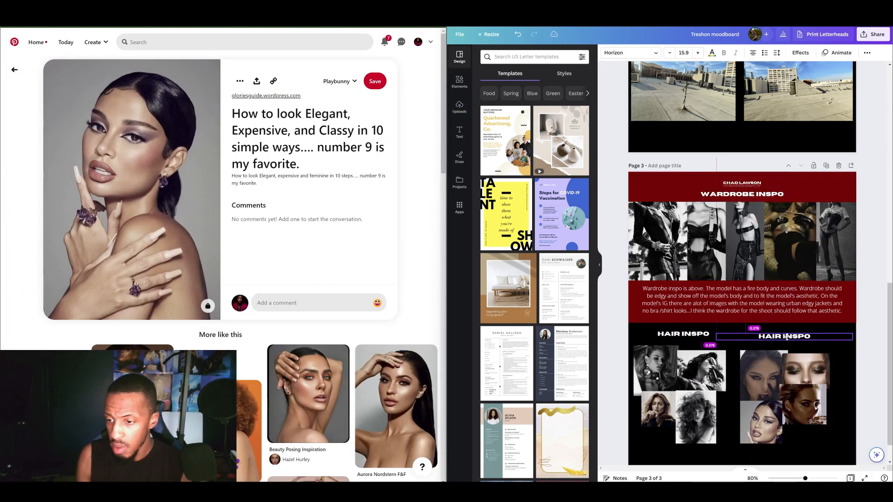
Position the duplicated HAIR INSPO heading above the makeup collage and change its text to MAKEUP INSPO
click(825, 339)
drag(823, 339, 821, 336)
click(835, 345)
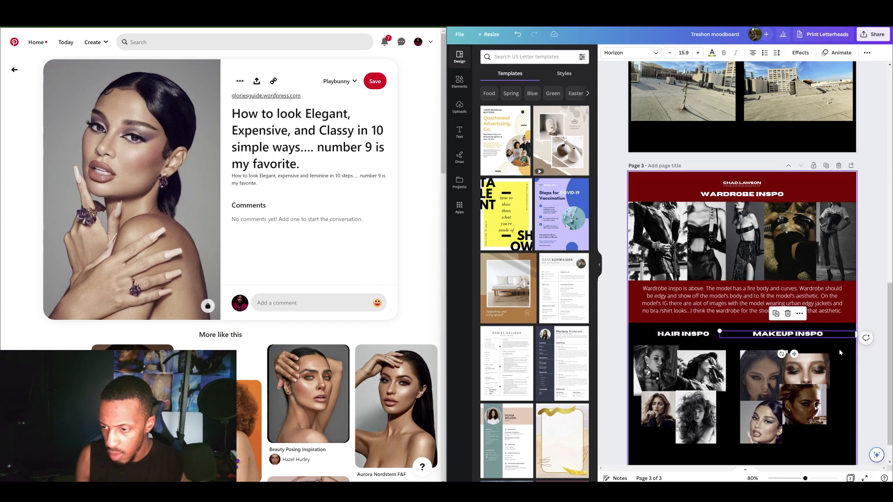
Download all three pages of the mood board as a PDF Standard file
scroll(752, 329, up, 6)
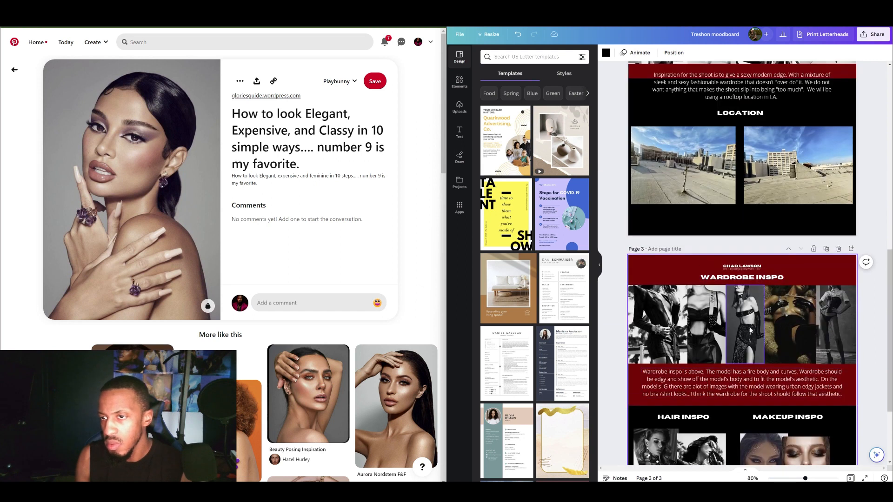
scroll(733, 334, up, 5)
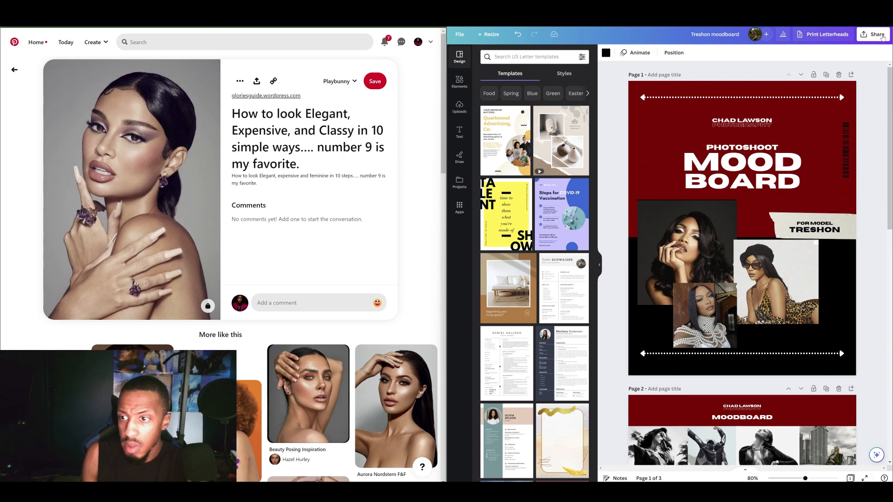
click(883, 37)
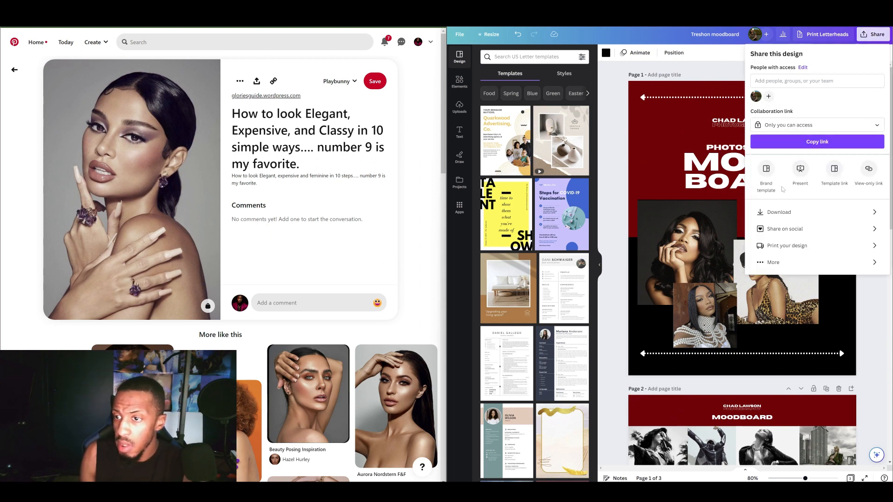
click(789, 212)
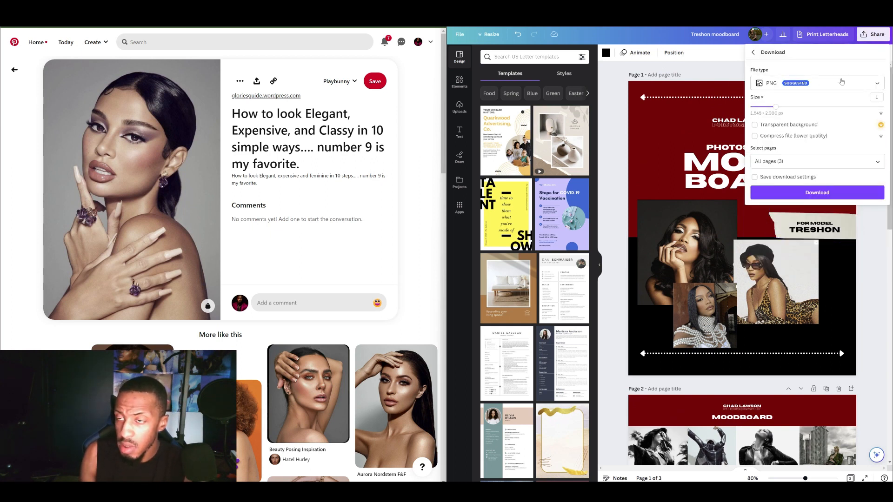
click(840, 82)
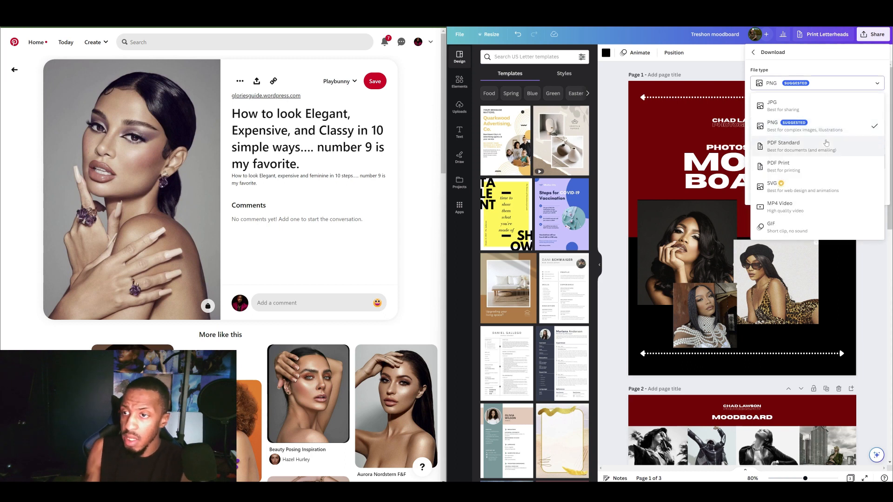
click(826, 145)
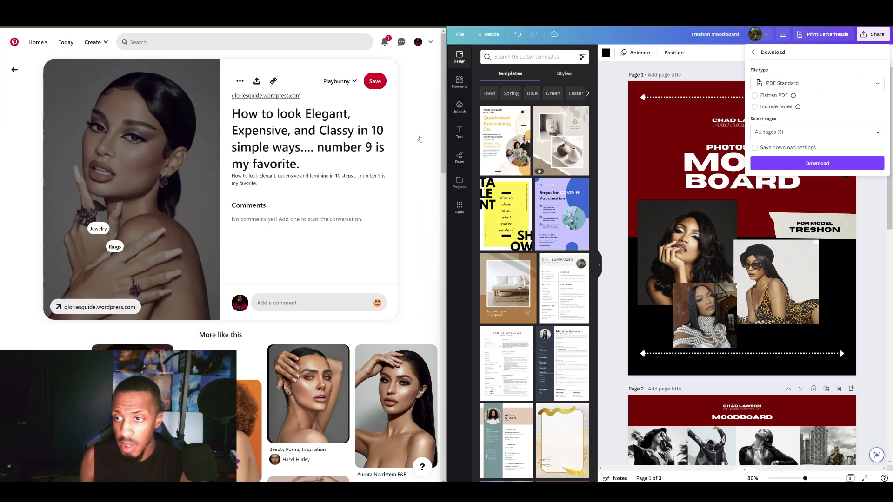
click(799, 161)
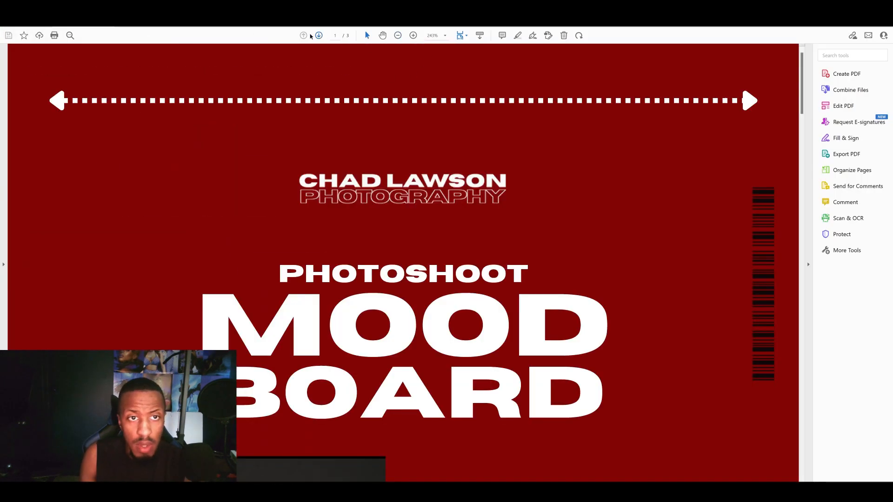
Zoom out on the exported PDF to 105% and review its cover and the moodboard and location page
click(397, 35)
click(397, 36)
click(397, 36)
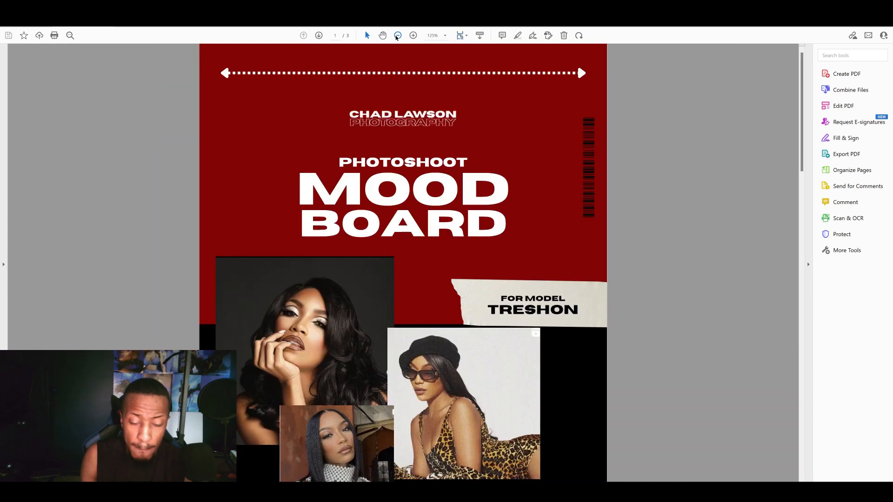
click(396, 37)
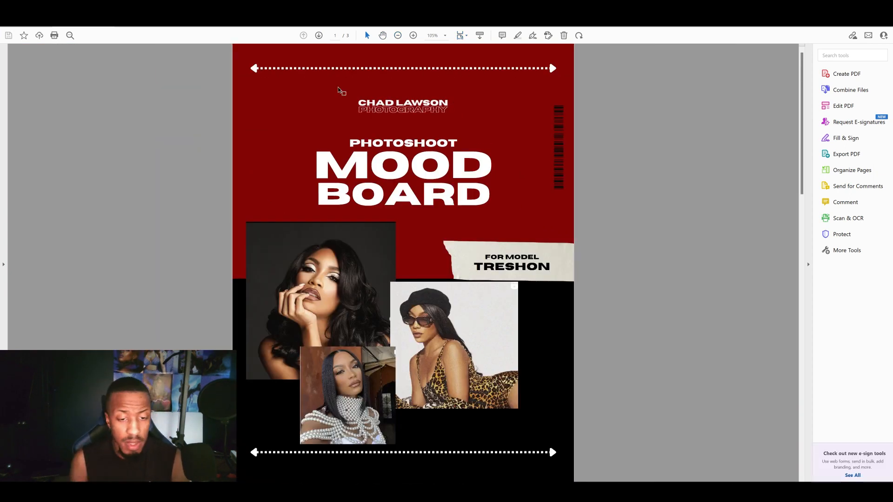
scroll(429, 233, down, 2)
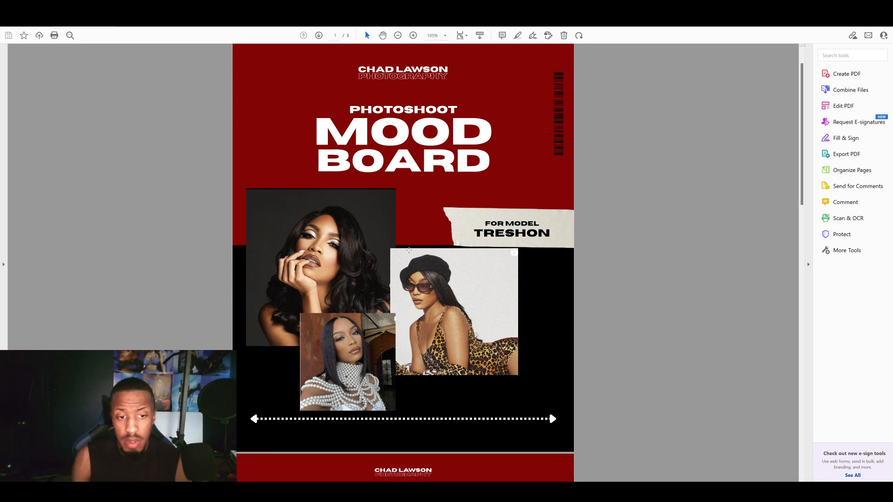
scroll(411, 251, down, 3)
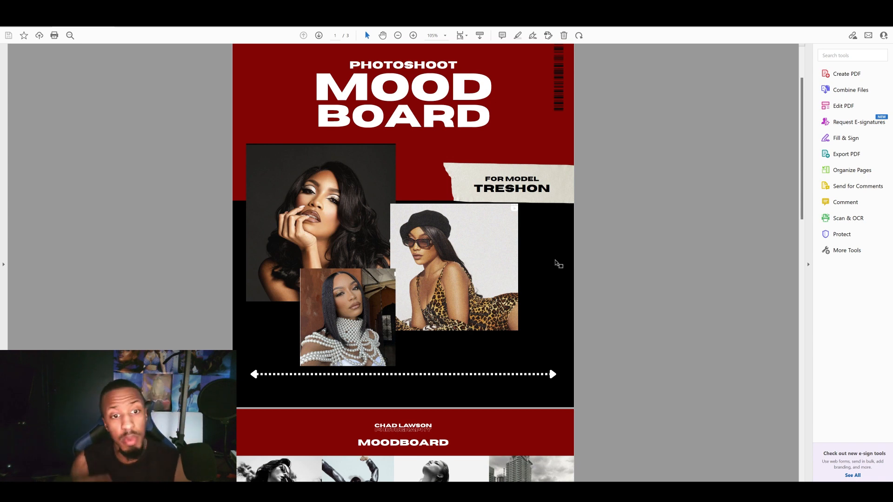
scroll(557, 263, down, 9)
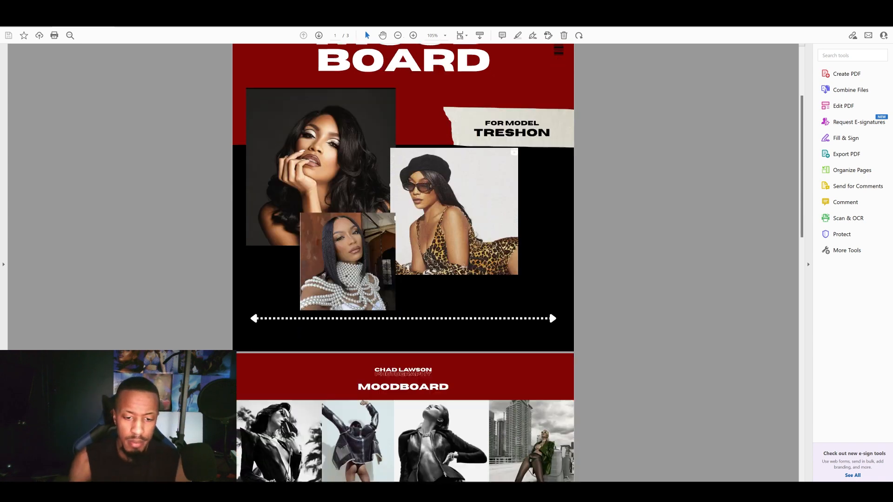
scroll(593, 191, down, 10)
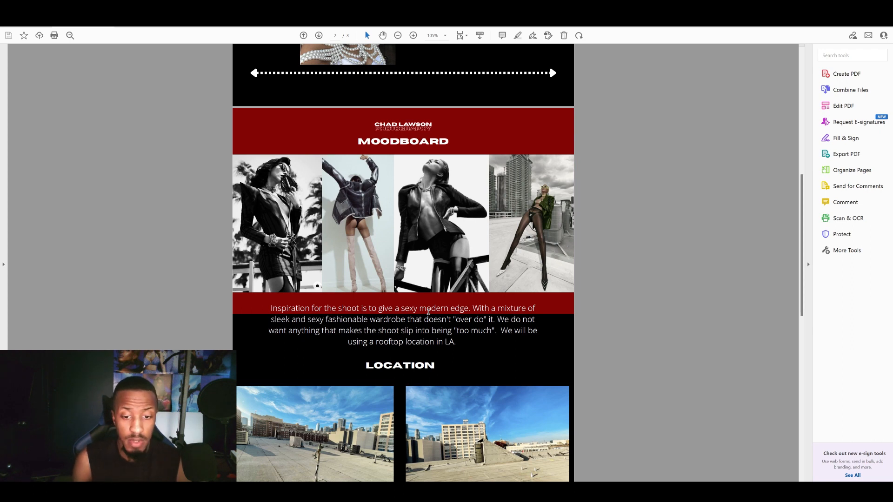
scroll(428, 310, down, 5)
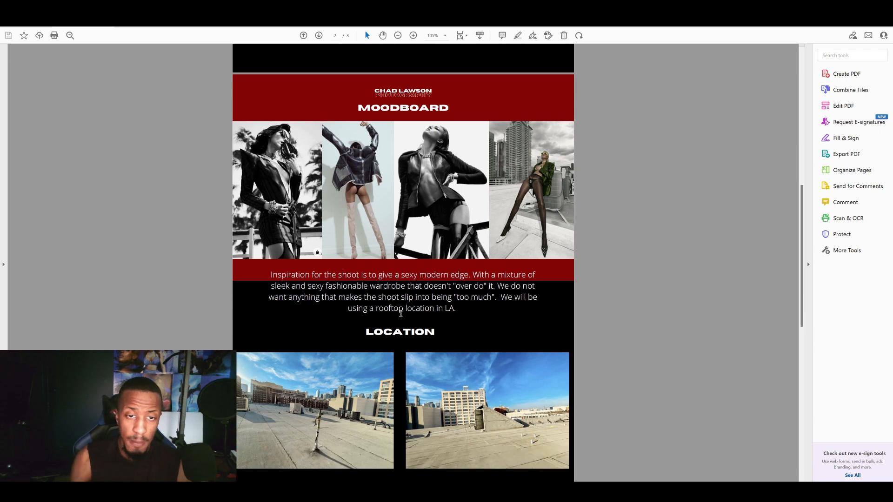
Review the exported PDF's wardrobe, hair and makeup page, recheck the moodboard and location page, and return to the last page
scroll(408, 319, down, 4)
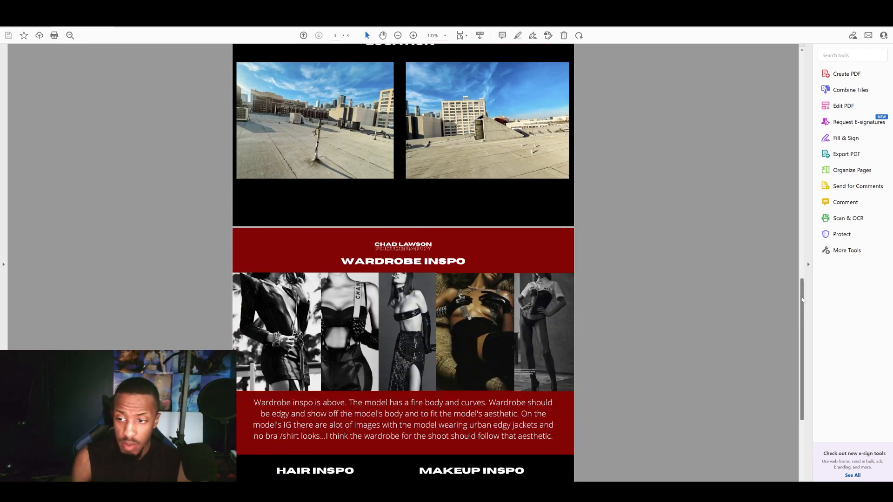
scroll(805, 325, down, 3)
scroll(807, 332, down, 2)
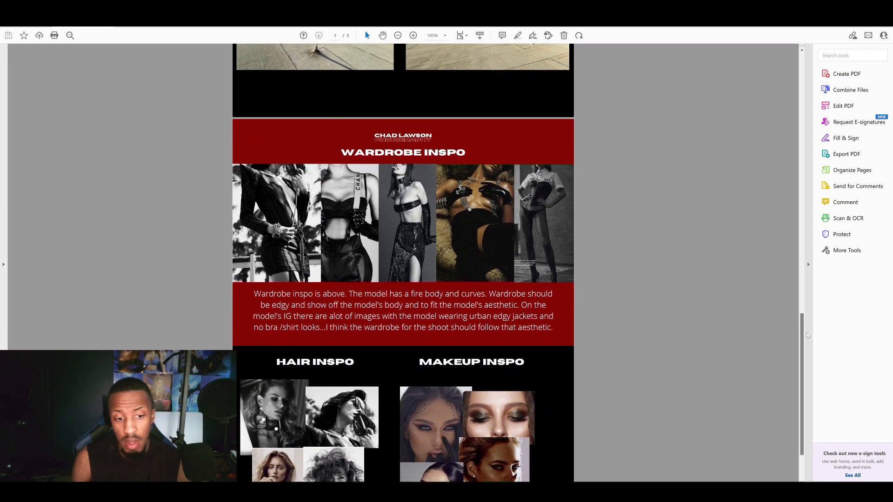
scroll(812, 352, down, 1)
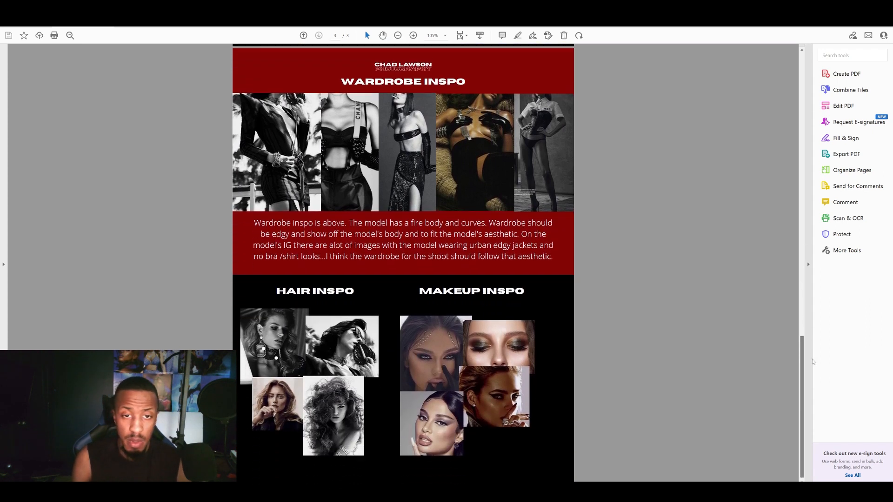
scroll(813, 366, up, 15)
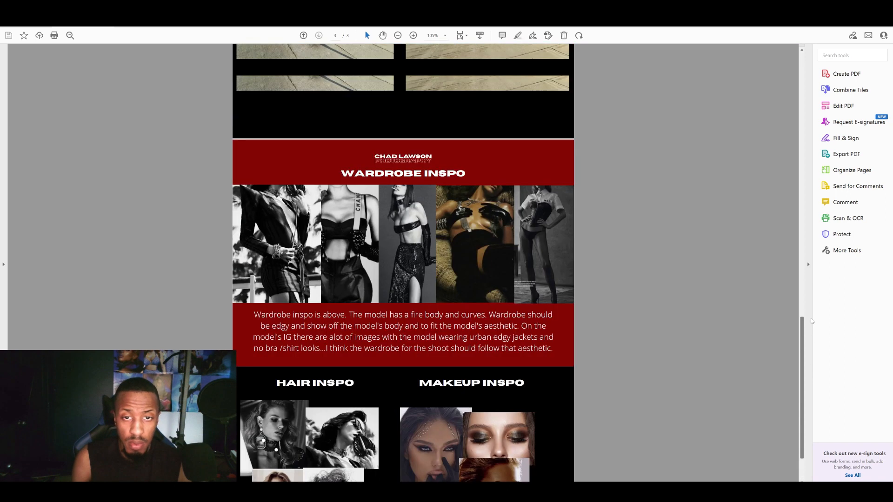
scroll(809, 185, up, 1)
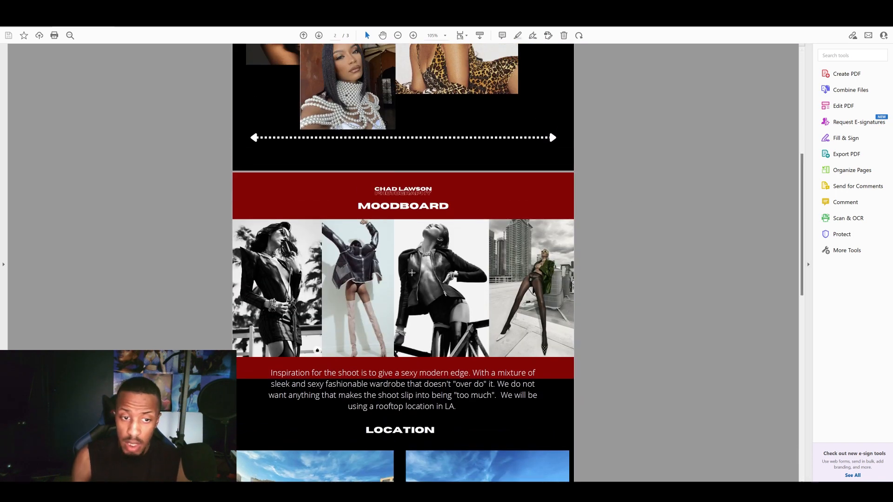
scroll(801, 247, down, 1)
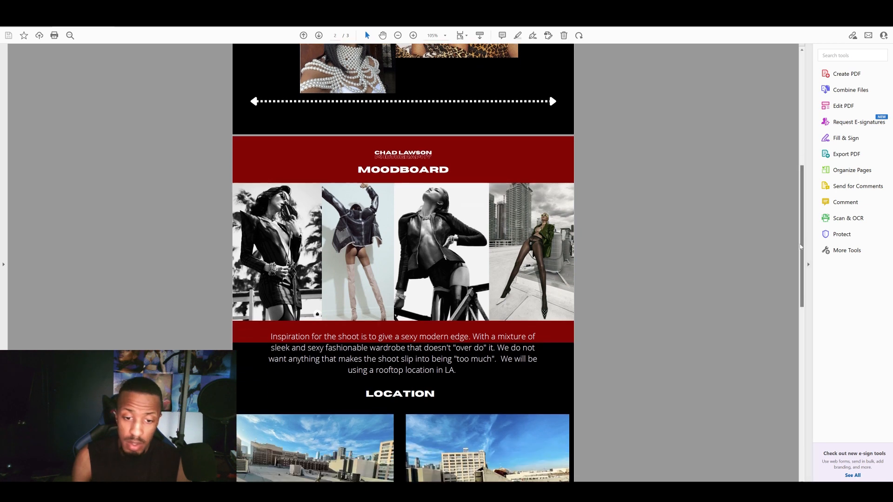
drag(801, 247, 814, 409)
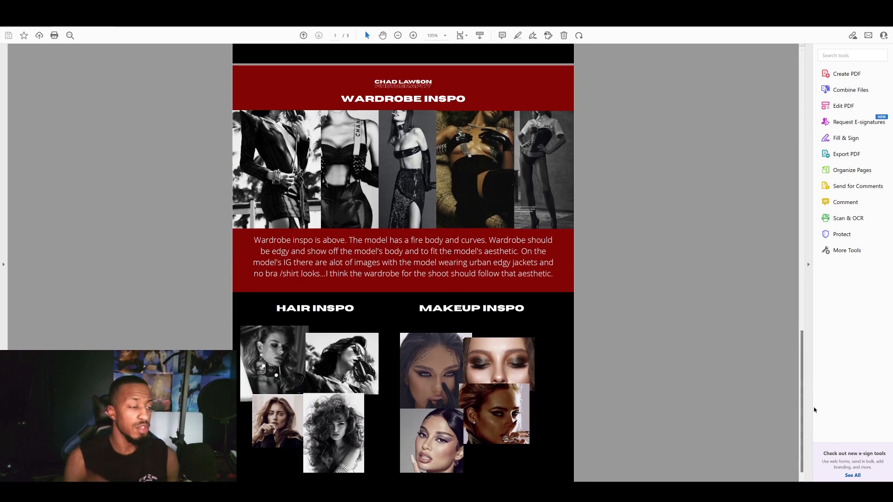